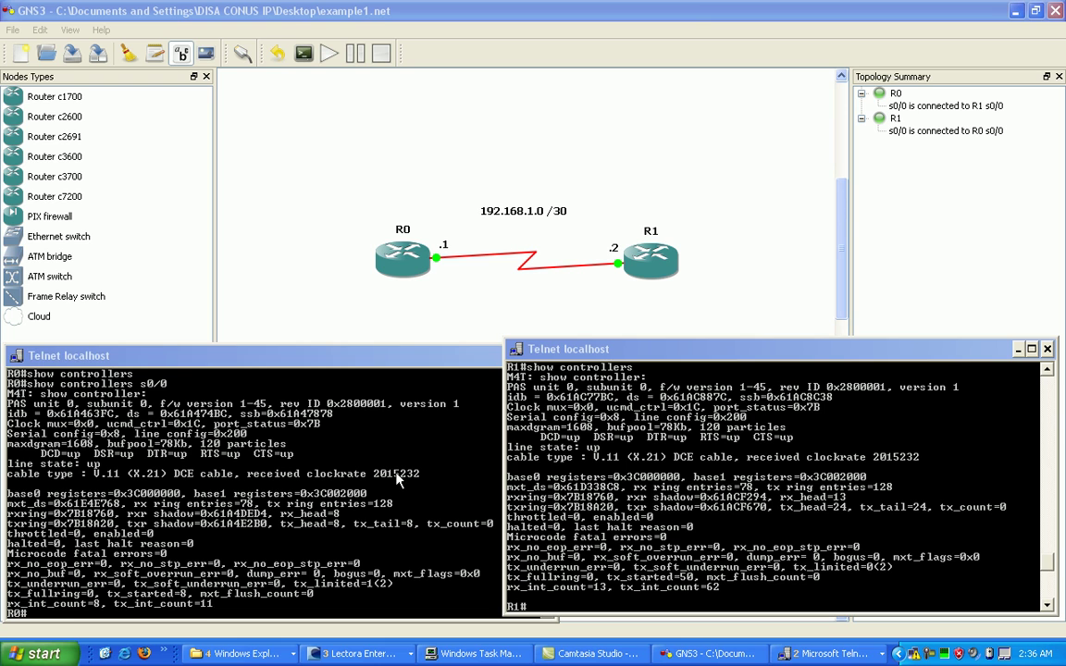
Step: Show R0's Serial0/0 interface status and page through the full output
{"action": "left_click", "coordinate": [356, 426]}
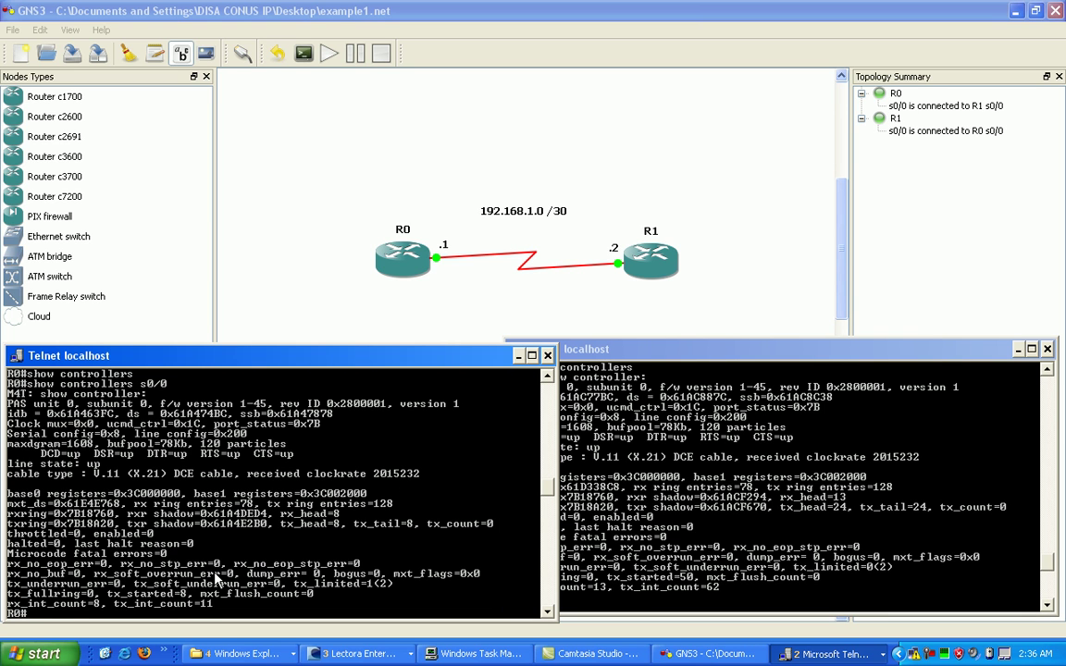
{"action": "type", "text": "s"}
{"action": "type", "text": "show"}
{"action": "type", "text": " int s0/0"}
{"action": "key", "text": "Return"}
{"action": "key", "text": "space"}
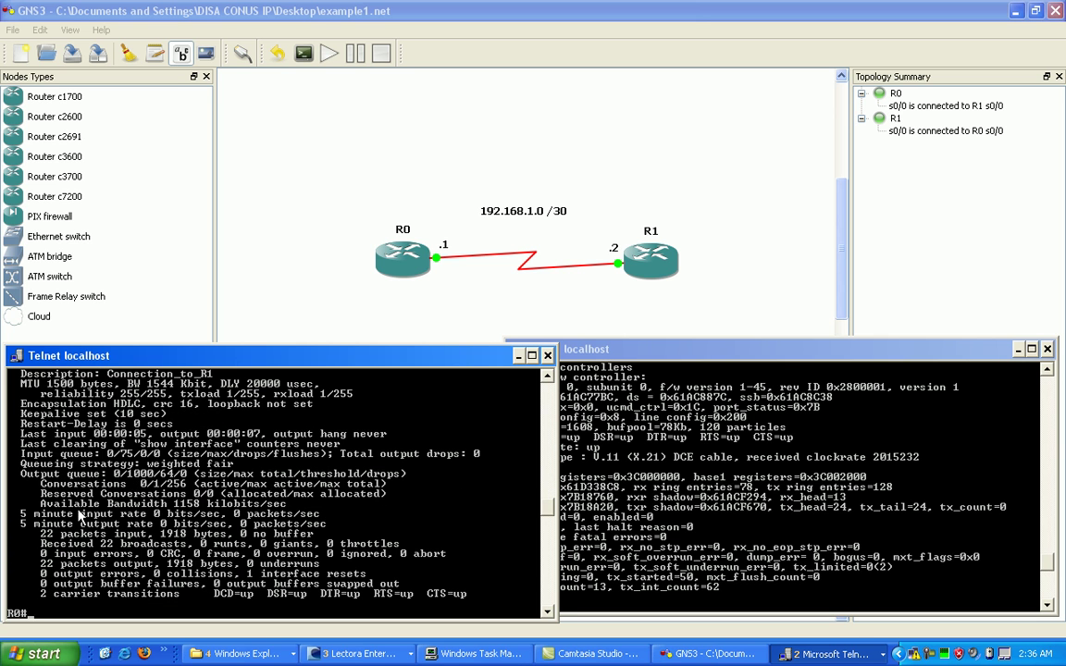
{"action": "scroll", "coordinate": [104, 516], "scroll_direction": "up", "scroll_amount": 1}
{"action": "scroll", "coordinate": [105, 517], "scroll_direction": "up", "scroll_amount": 3}
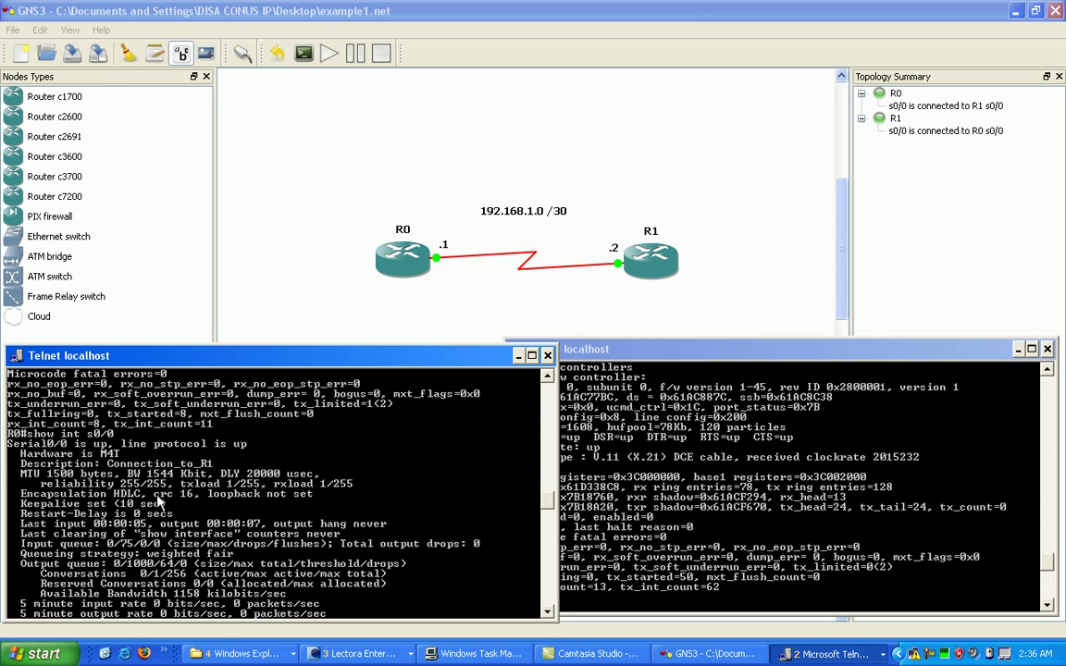
{"action": "scroll", "coordinate": [146, 454], "scroll_direction": "down", "scroll_amount": 4}
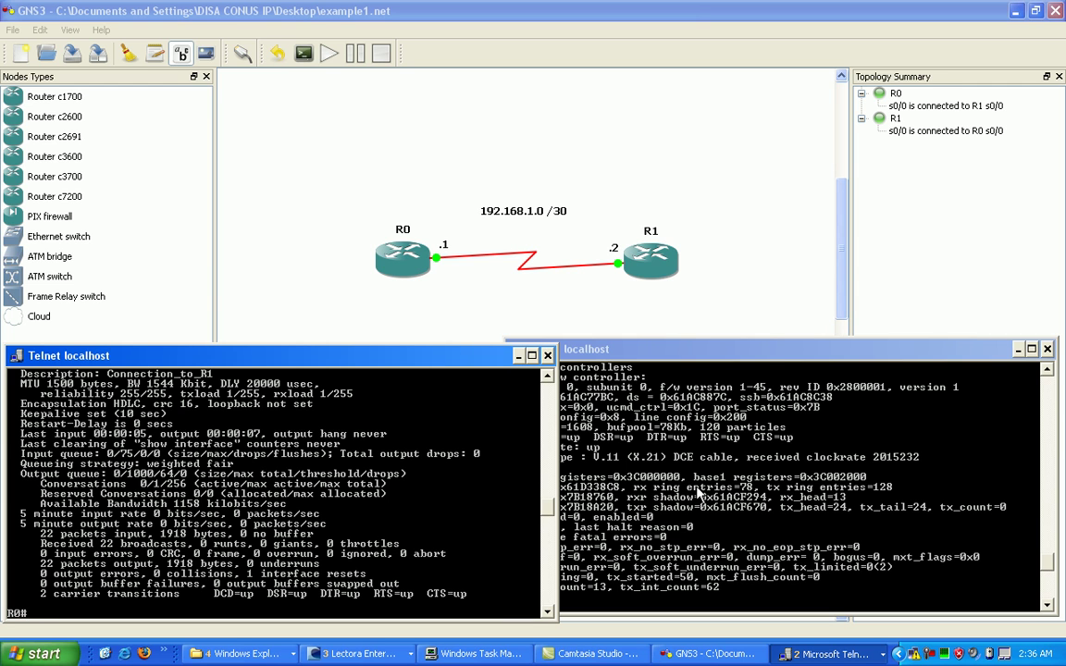
Step: Show R1's Serial0/0 interface status, confirming the line and protocol are up
{"action": "left_click", "coordinate": [645, 437]}
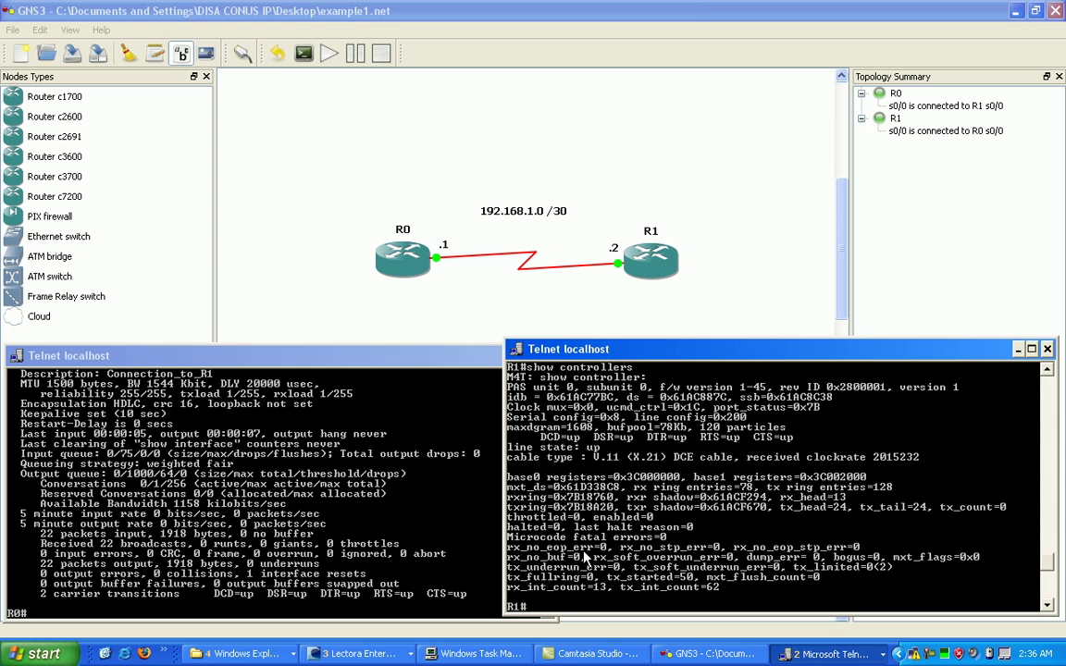
{"action": "type", "text": "show int s0/0"}
{"action": "key", "text": "Return"}
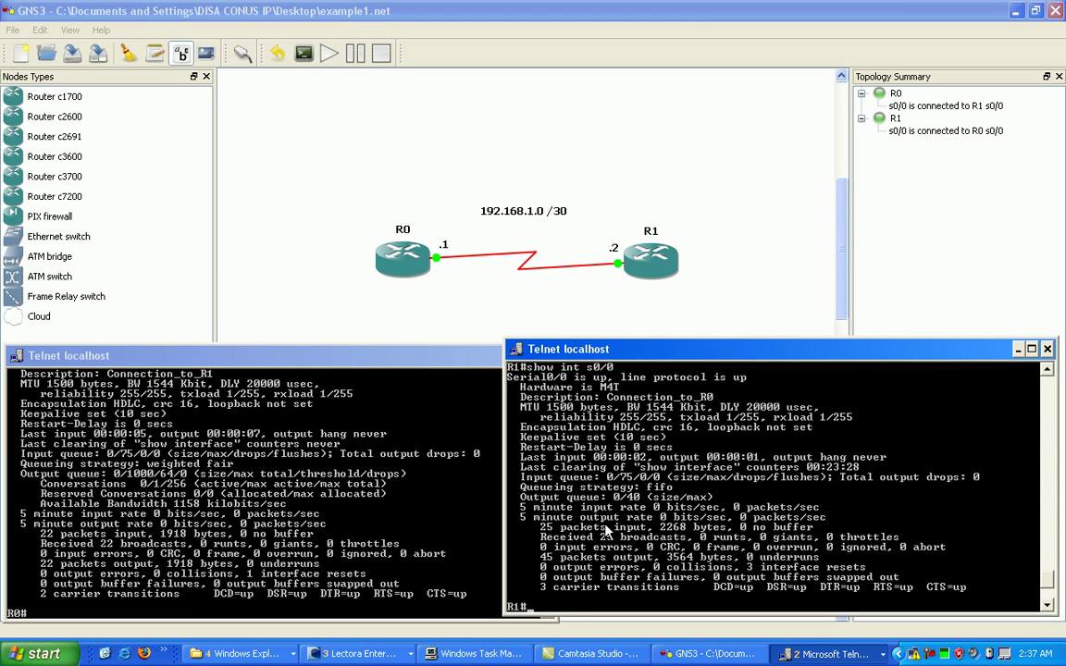
Step: Clear R1's Serial0/0 counters and recheck its interface status
{"action": "type", "text": "clear counters"}
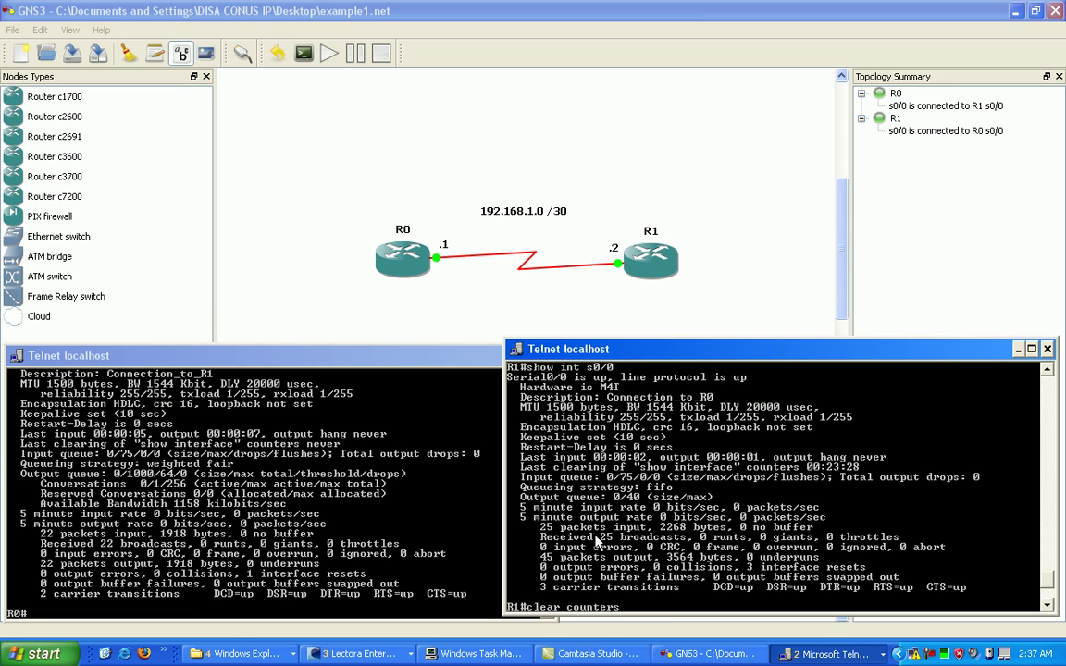
{"action": "type", "text": " s0/0"}
{"action": "key", "text": "Return"}
{"action": "key", "text": "Return"}
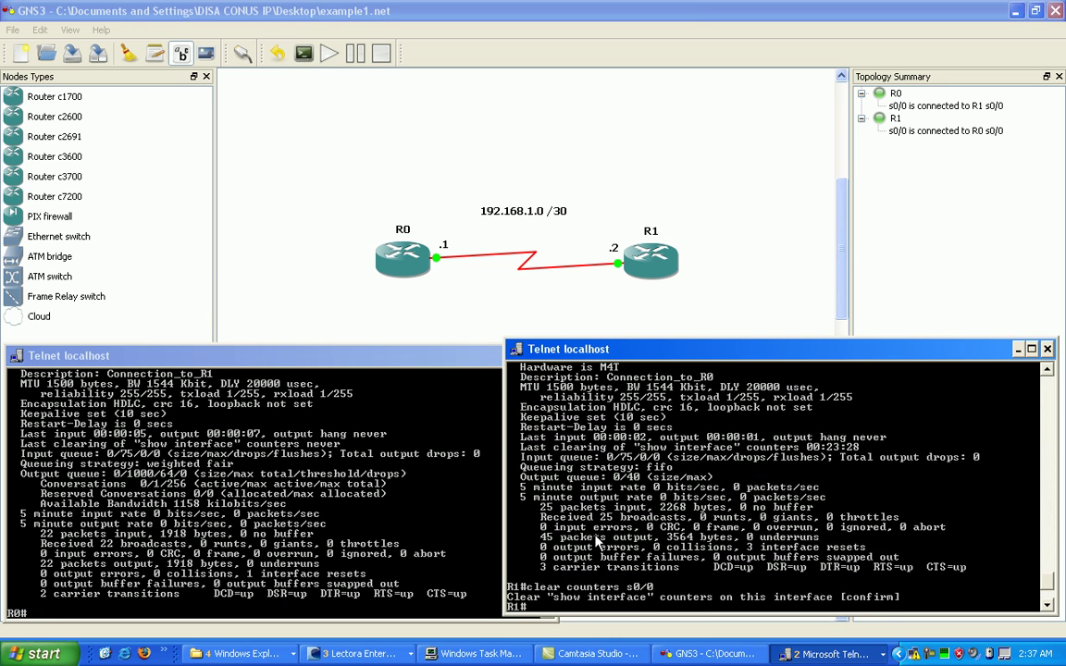
{"action": "type", "text": "show int s0/0"}
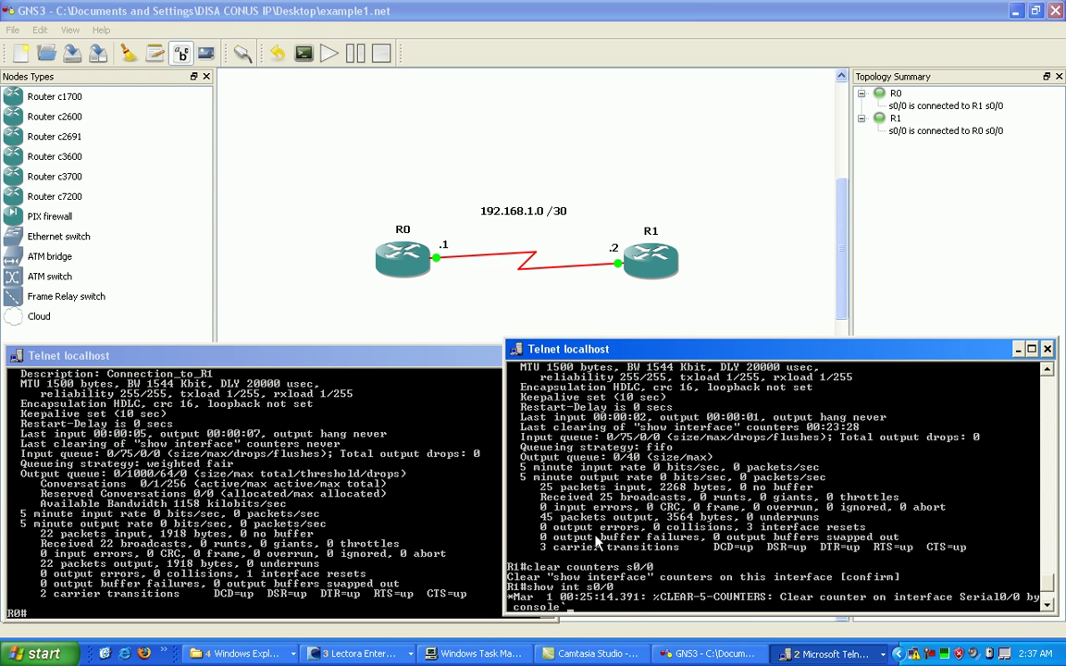
{"action": "key", "text": "Return"}
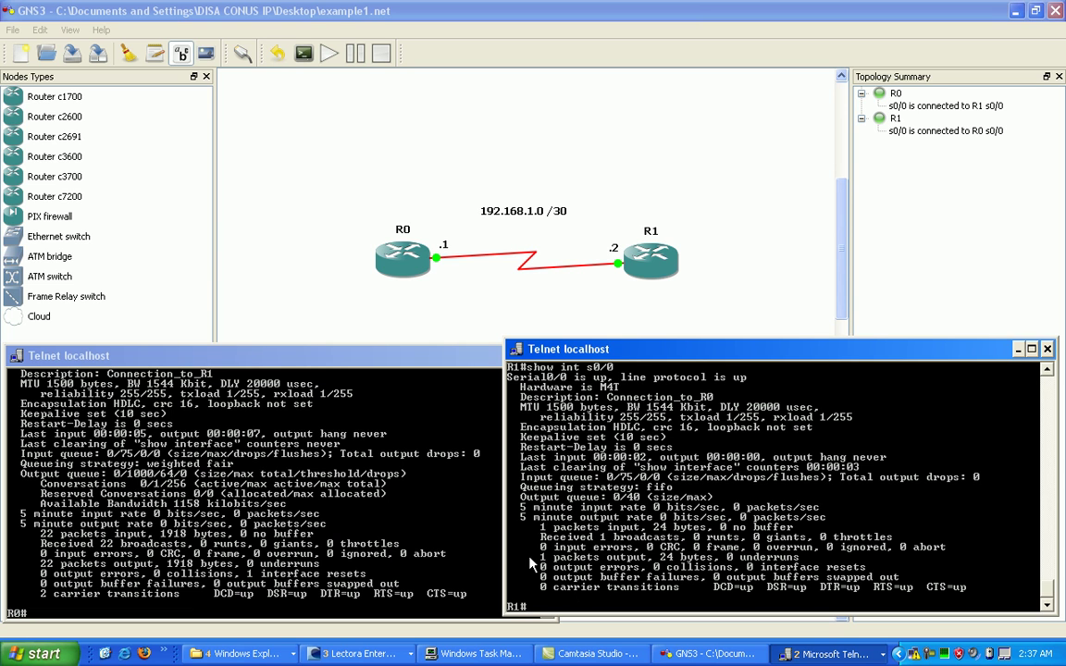
Step: Clear R0's Serial0/0 counters so its packet counts return to zero
{"action": "left_click", "coordinate": [208, 539]}
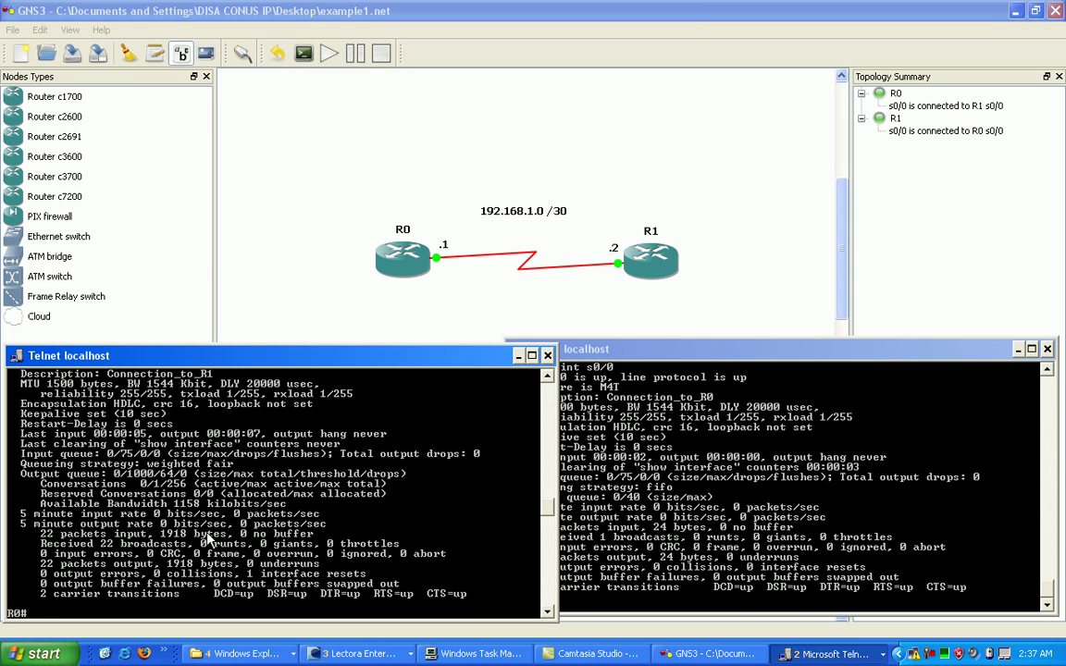
{"action": "type", "text": "clear counters s0/0"}
{"action": "key", "text": "Return"}
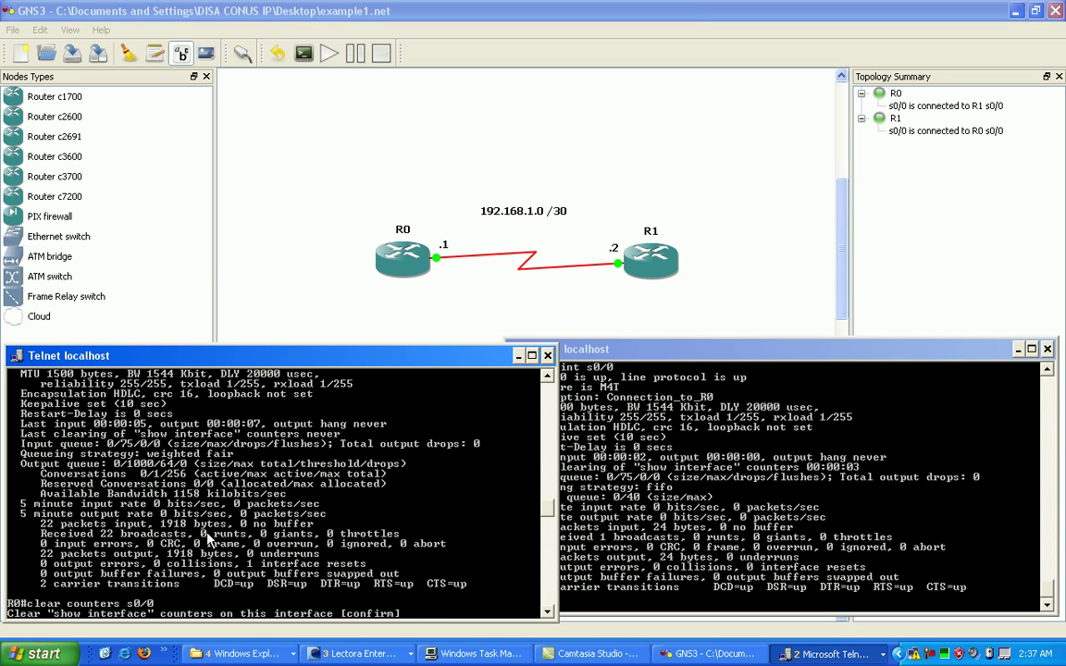
{"action": "key", "text": "Return"}
{"action": "key", "text": "Return"}
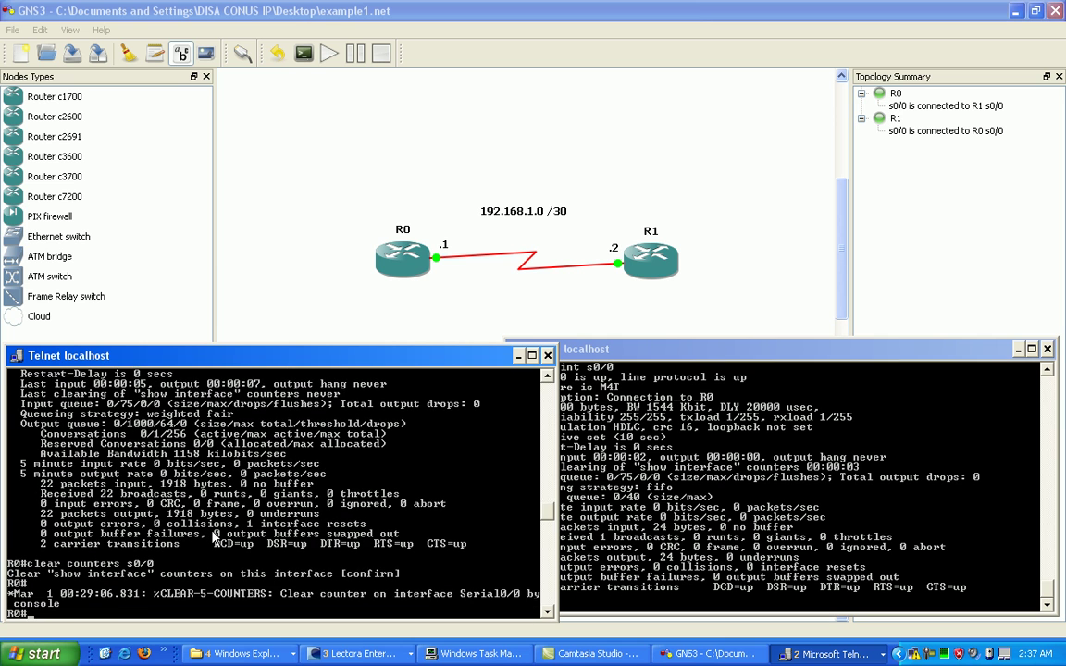
{"action": "type", "text": "show int s0/0"}
{"action": "key", "text": "Return"}
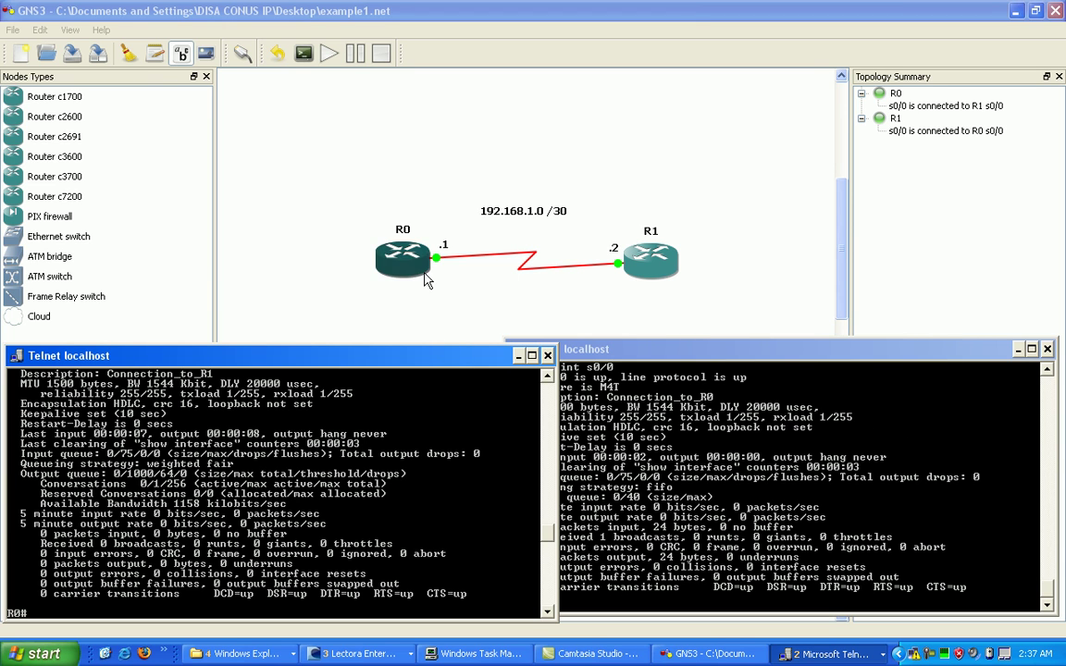
Step: Add a 'DCE' note beneath R0's end of the serial link
{"action": "left_click", "coordinate": [157, 57]}
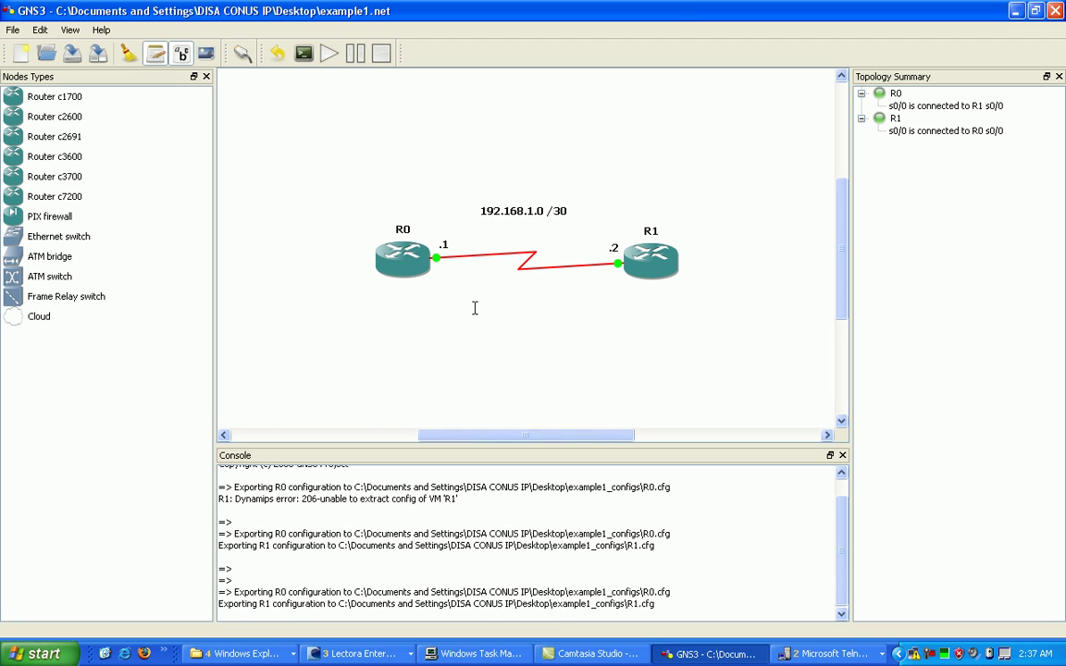
{"action": "left_click", "coordinate": [446, 270]}
{"action": "type", "text": "DCE"}
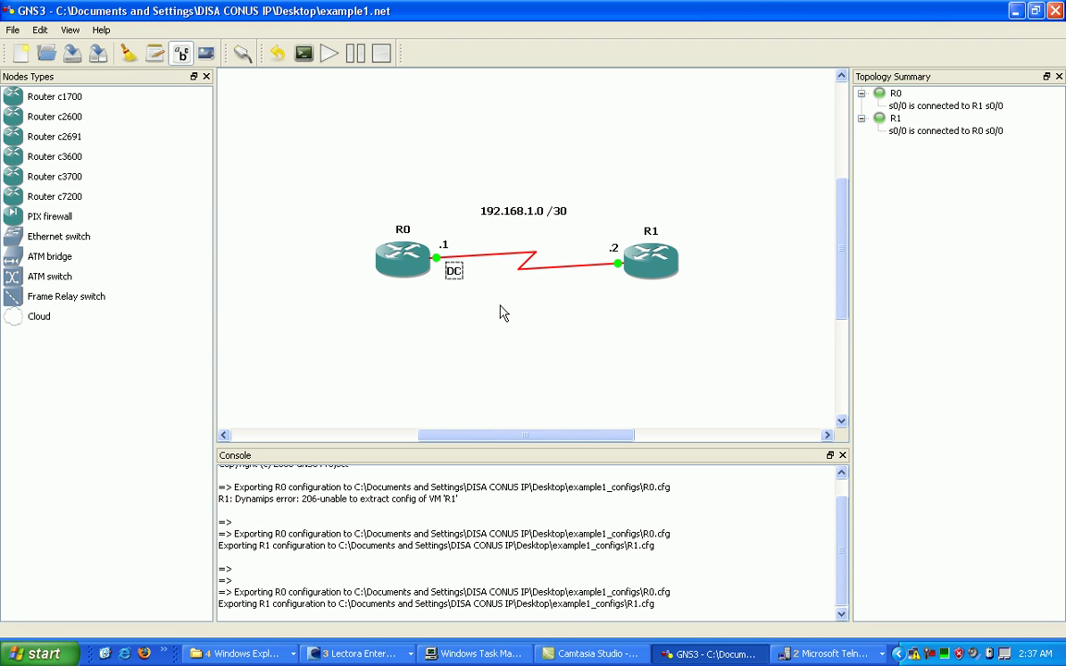
{"action": "left_click", "coordinate": [463, 288]}
{"action": "left_click_drag", "start_coordinate": [460, 275], "coordinate": [457, 273]}
{"action": "left_click", "coordinate": [571, 297]}
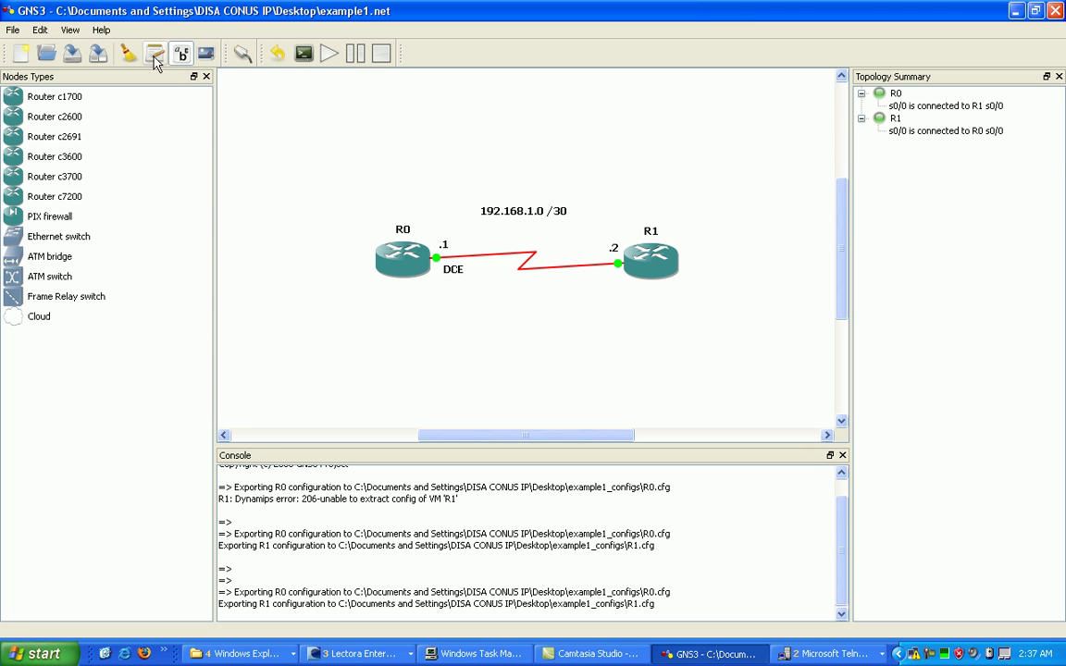
Step: Add a 'DTE' note beneath R1's end of the serial link
{"action": "left_click", "coordinate": [154, 54]}
{"action": "left_click", "coordinate": [595, 275]}
{"action": "type", "text": "DTE"}
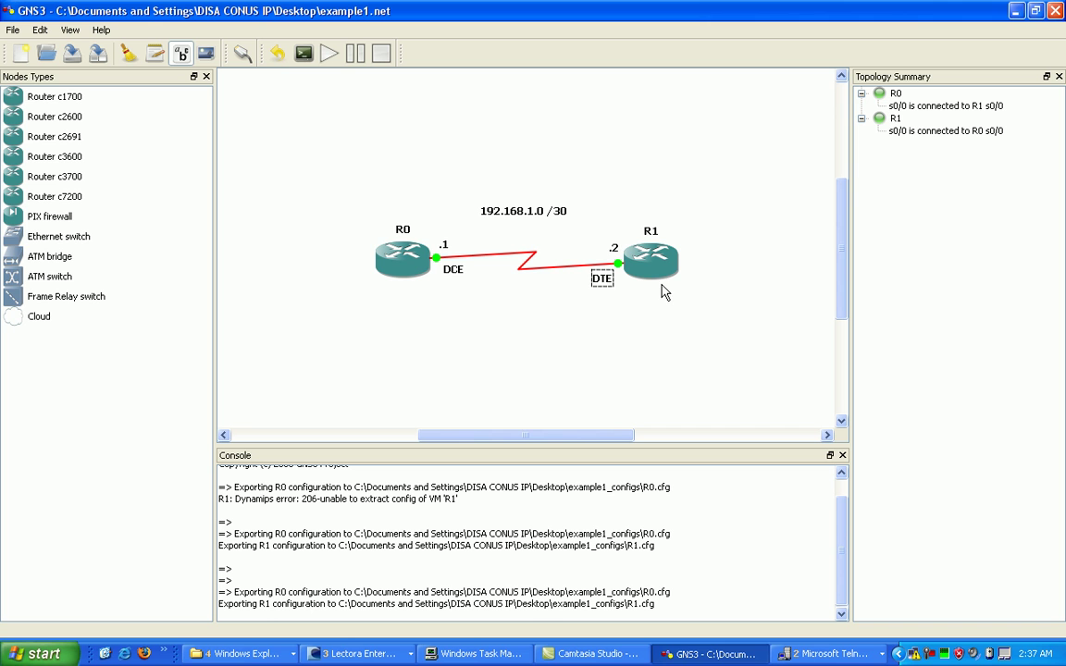
{"action": "left_click", "coordinate": [588, 304]}
Step: Restore the router consoles and enter Serial0/0 interface configuration on R0
{"action": "left_click", "coordinate": [828, 653]}
{"action": "left_click", "coordinate": [814, 627]}
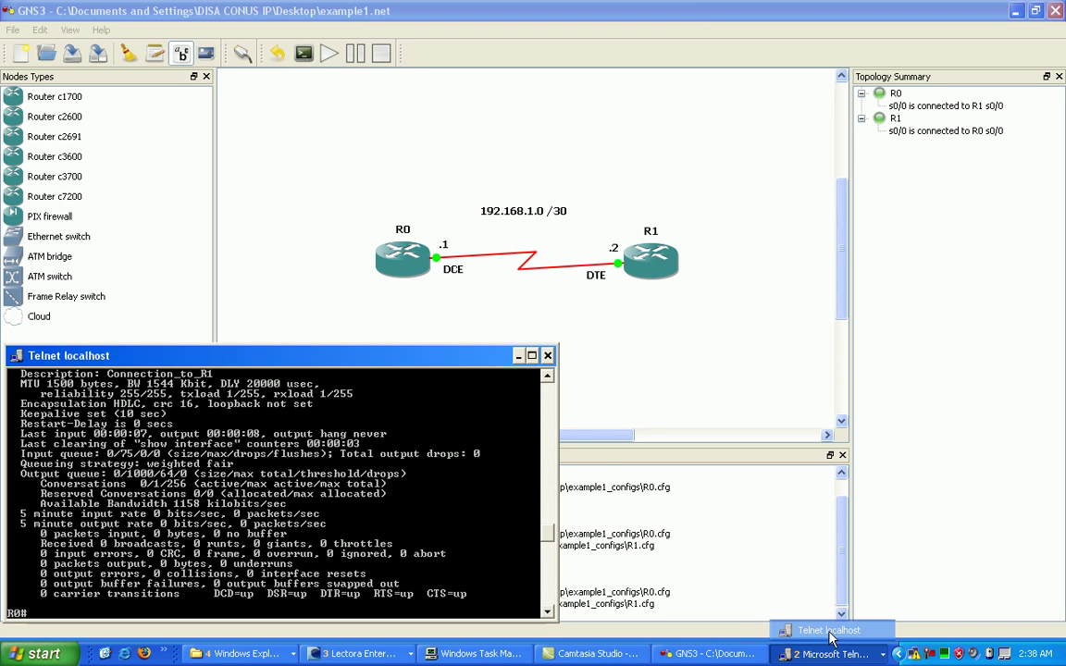
{"action": "left_click", "coordinate": [828, 654]}
{"action": "left_click", "coordinate": [830, 608]}
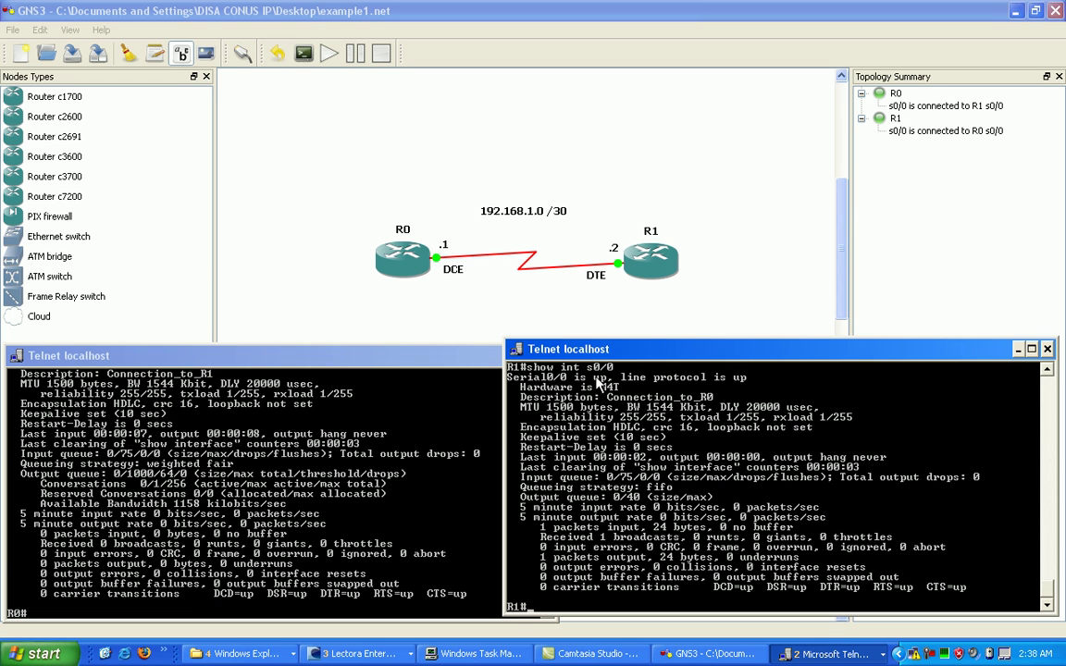
{"action": "left_click", "coordinate": [425, 473]}
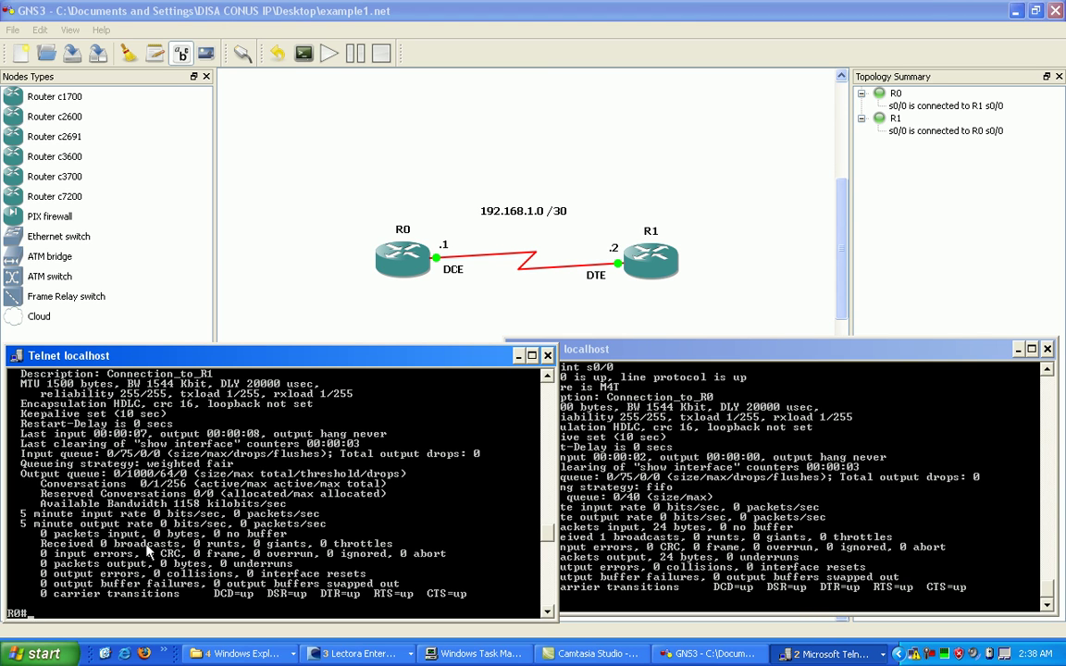
{"action": "type", "text": "config t"}
{"action": "key", "text": "Return"}
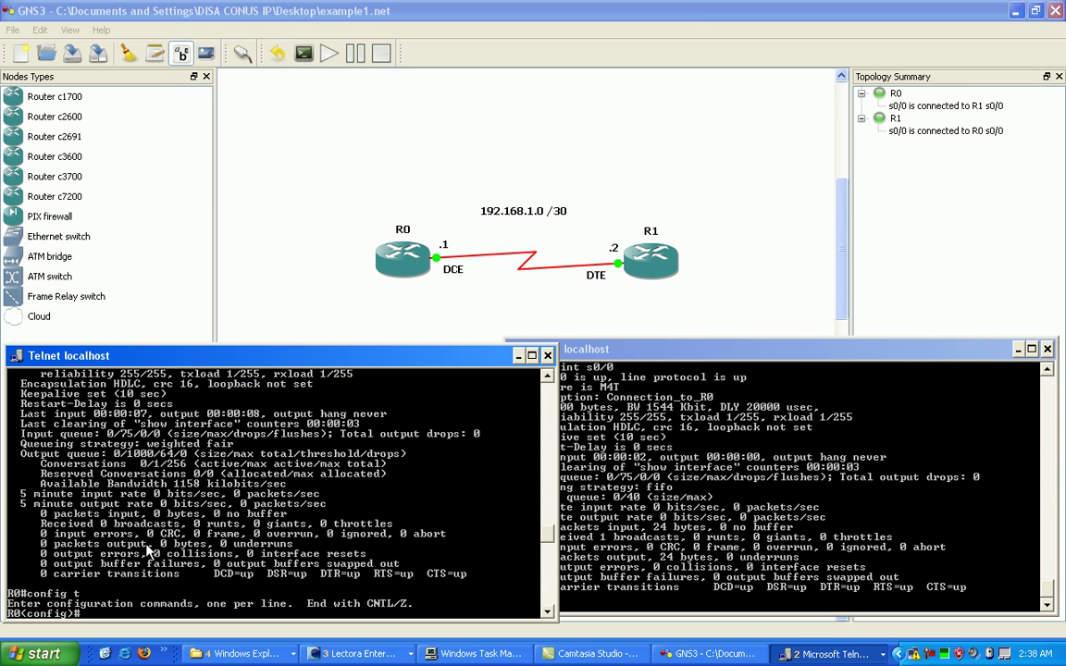
{"action": "type", "text": "int s0/0"}
{"action": "key", "text": "Return"}
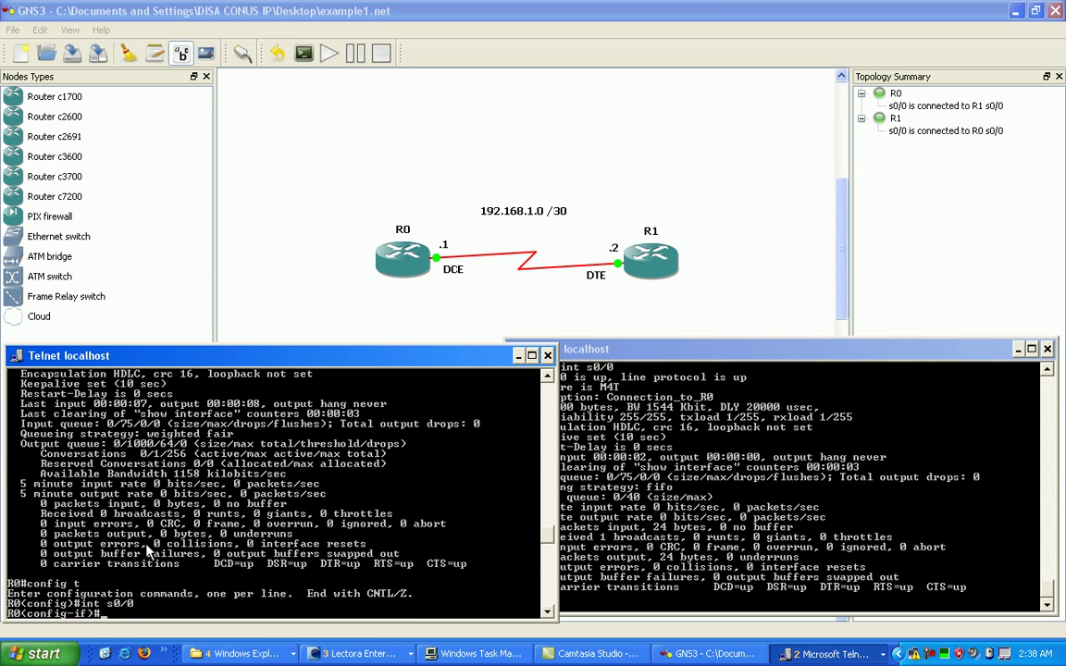
Step: List the supported clock rates and set R0's Serial0/0 clock rate to 128000
{"action": "type", "text": "clock"}
{"action": "key", "text": "Tab"}
{"action": "type", "text": "a"}
{"action": "key", "text": "Tab"}
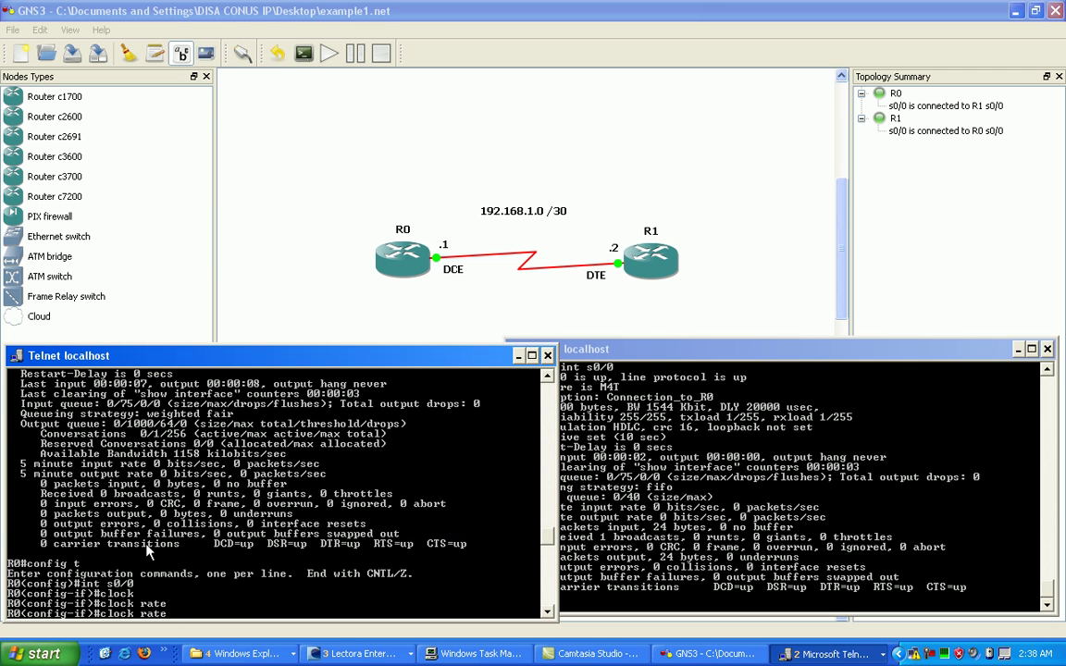
{"action": "type", "text": "?"}
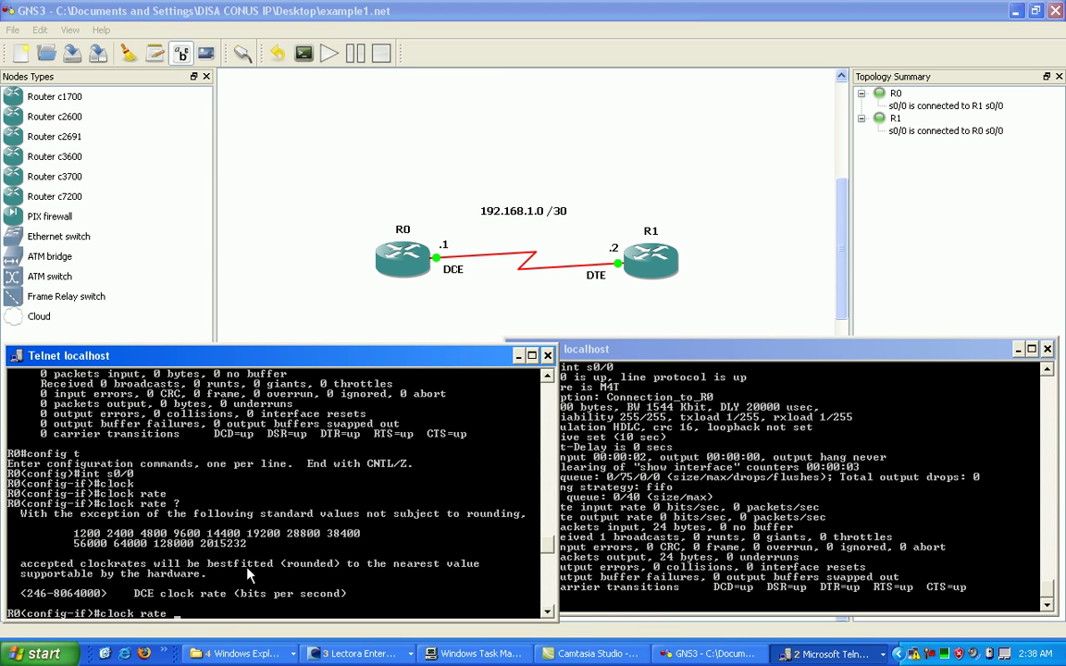
{"action": "type", "text": "128000"}
{"action": "key", "text": "Return"}
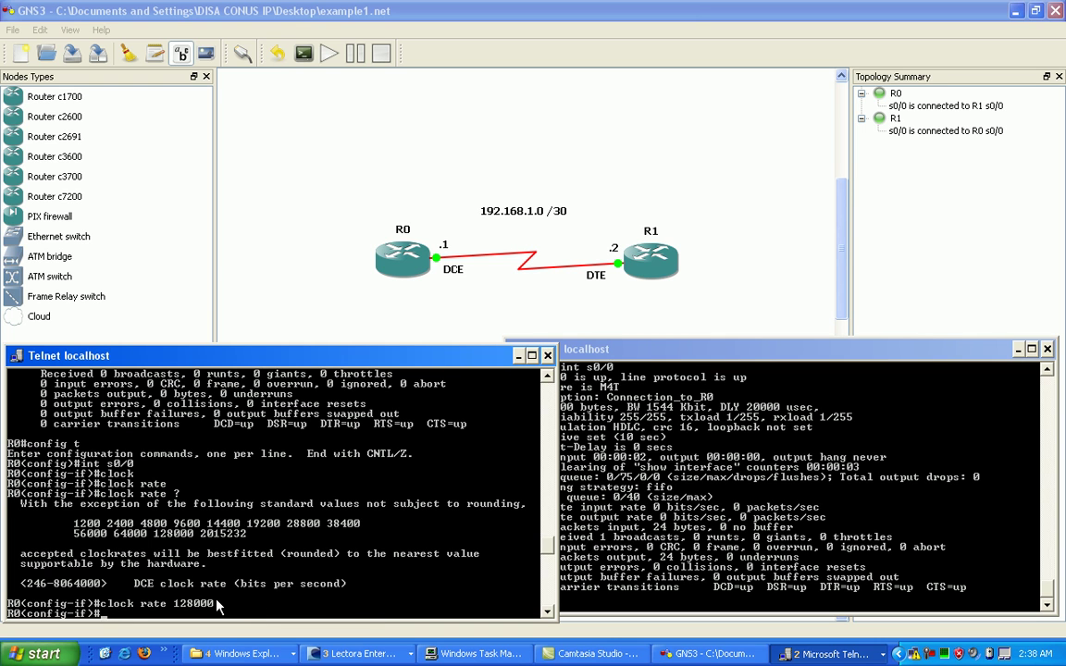
Step: Exit configuration mode, review R0's running configuration, then run show int s0/0
{"action": "type", "text": "end"}
{"action": "key", "text": "Return"}
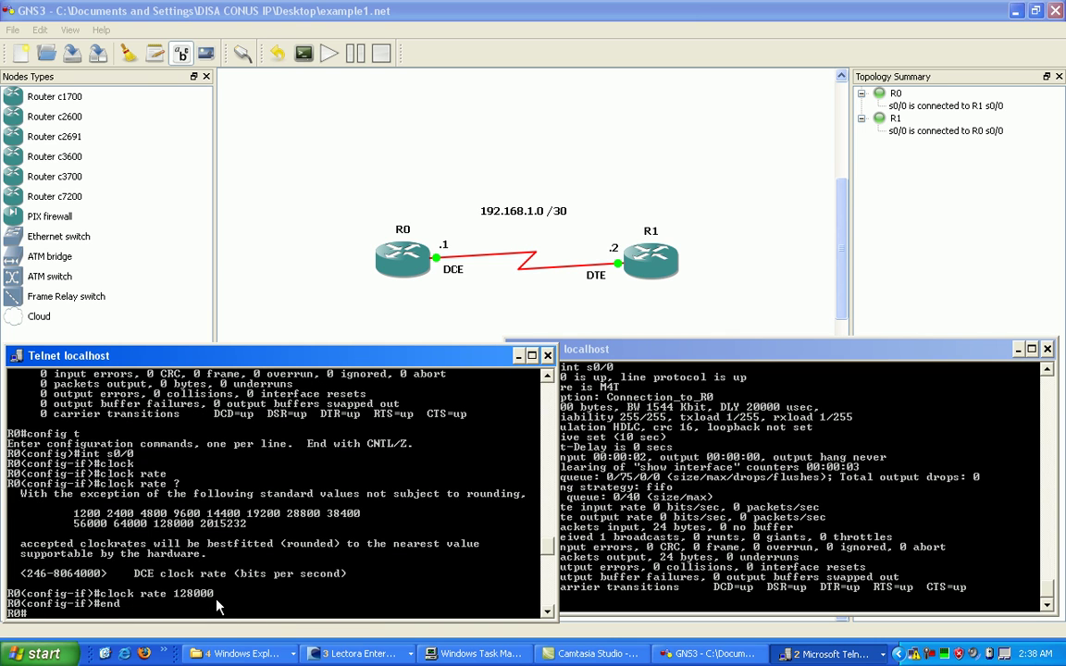
{"action": "type", "text": "shwo"}
{"action": "key", "text": "BackSpace"}
{"action": "key", "text": "BackSpace"}
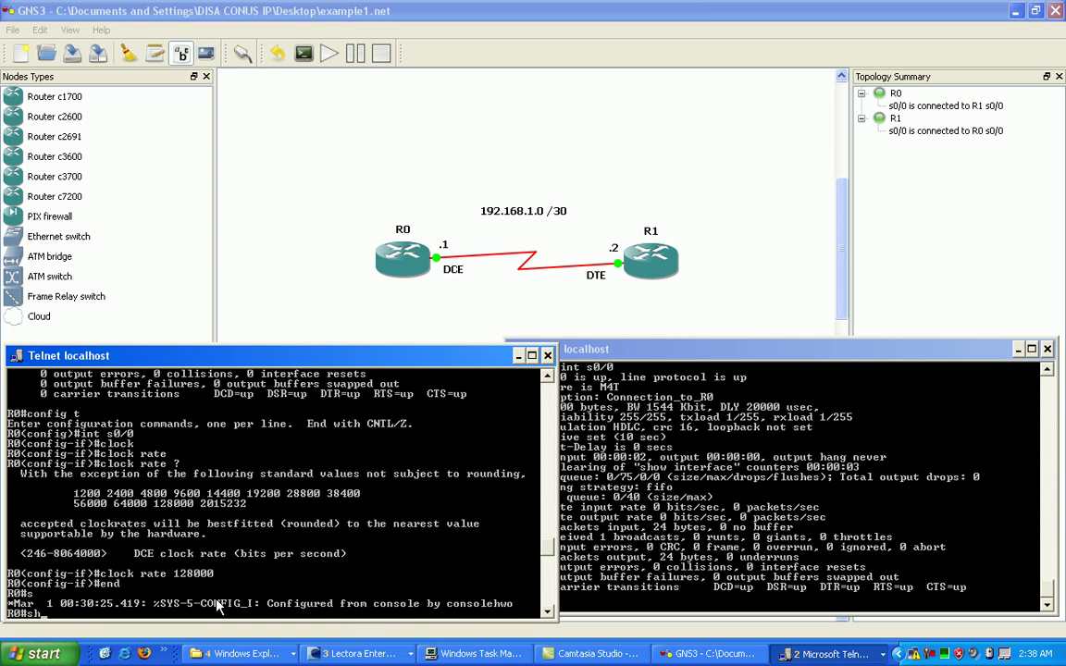
{"action": "type", "text": "ow"}
{"action": "key", "text": "Tab"}
{"action": "type", "text": "run"}
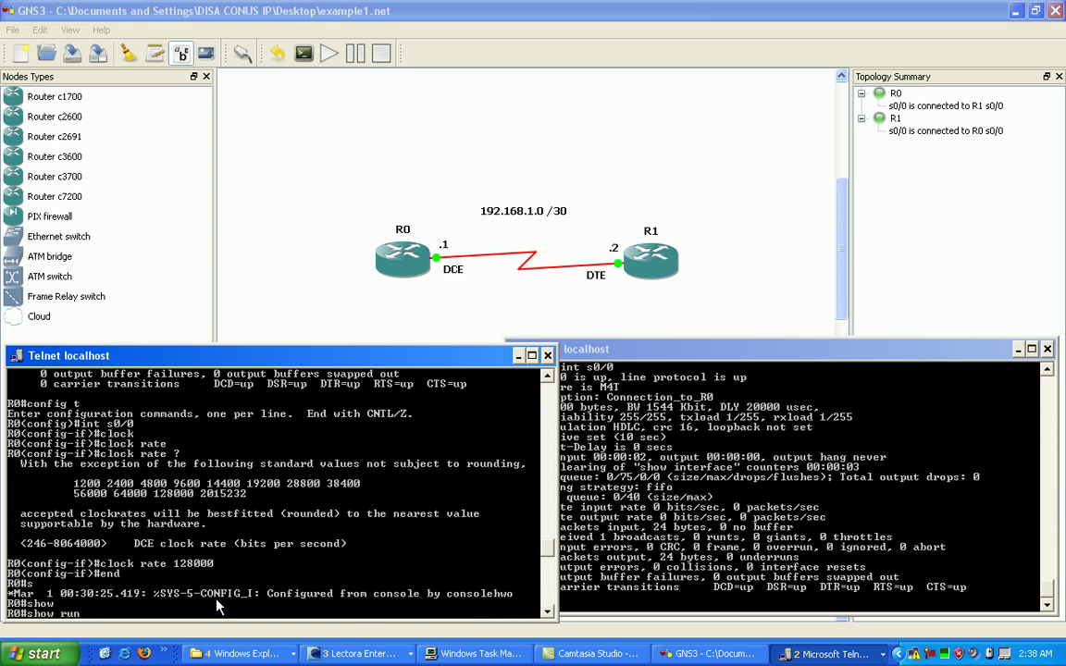
{"action": "key", "text": "Return"}
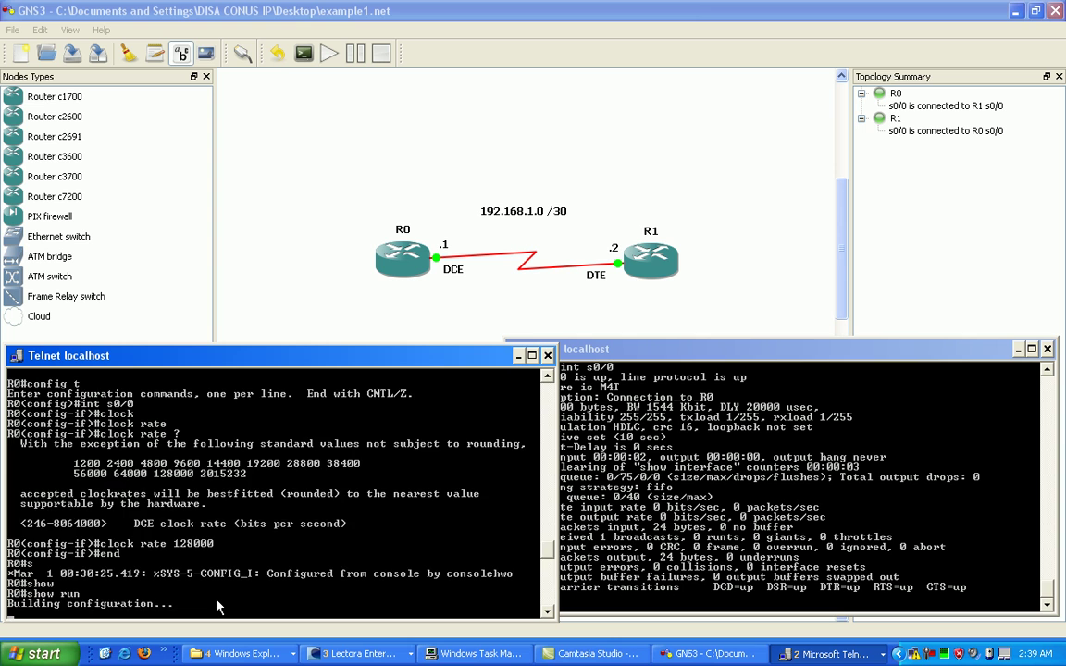
{"action": "key", "text": "space"}
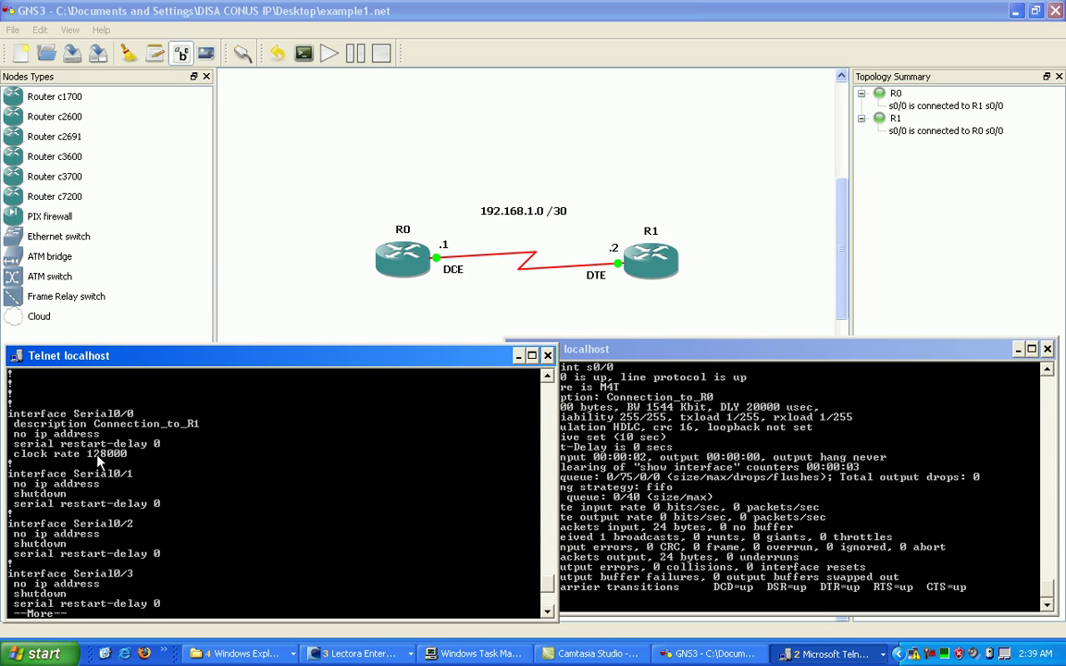
{"action": "key", "text": "space"}
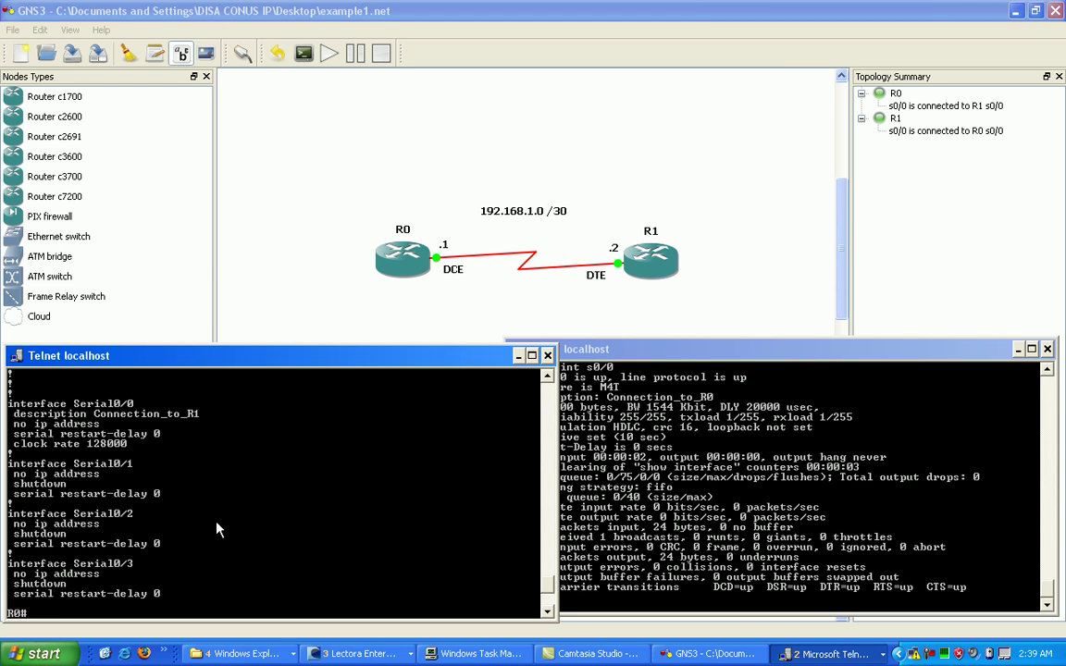
{"action": "type", "text": "show int s0/0"}
{"action": "key", "text": "Return"}
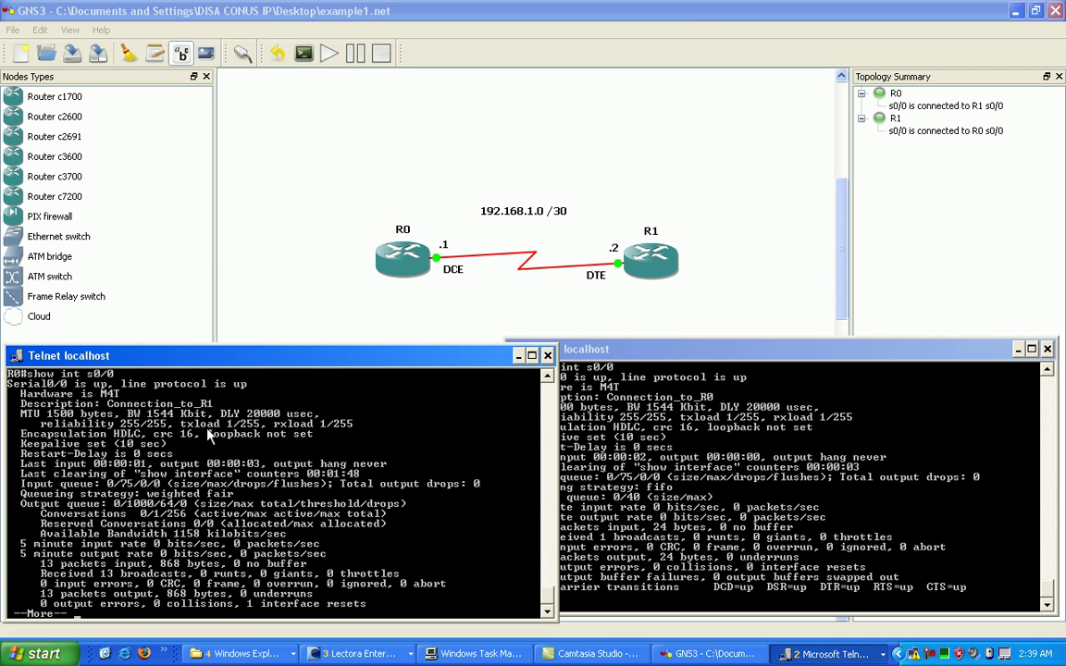
Step: Page through R0's remaining Serial0/0 output, showing HDLC encapsulation and 13 packets each way
{"action": "key", "text": "space"}
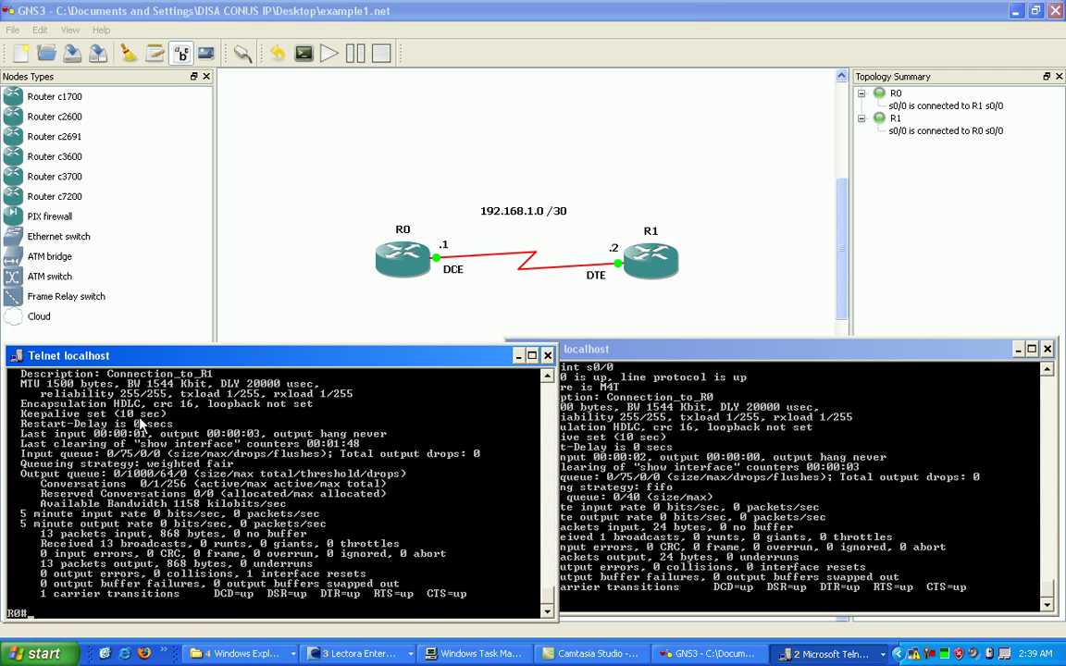
{"action": "scroll", "coordinate": [141, 422], "scroll_direction": "up", "scroll_amount": 2}
{"action": "scroll", "coordinate": [139, 444], "scroll_direction": "down", "scroll_amount": 1}
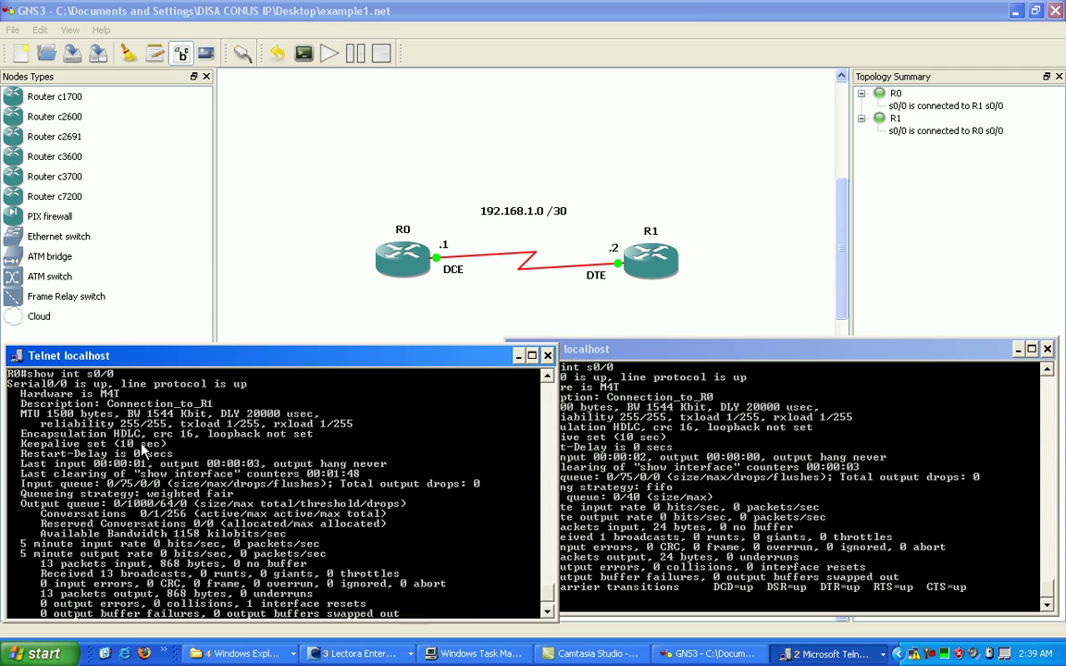
{"action": "scroll", "coordinate": [144, 450], "scroll_direction": "down", "scroll_amount": 1}
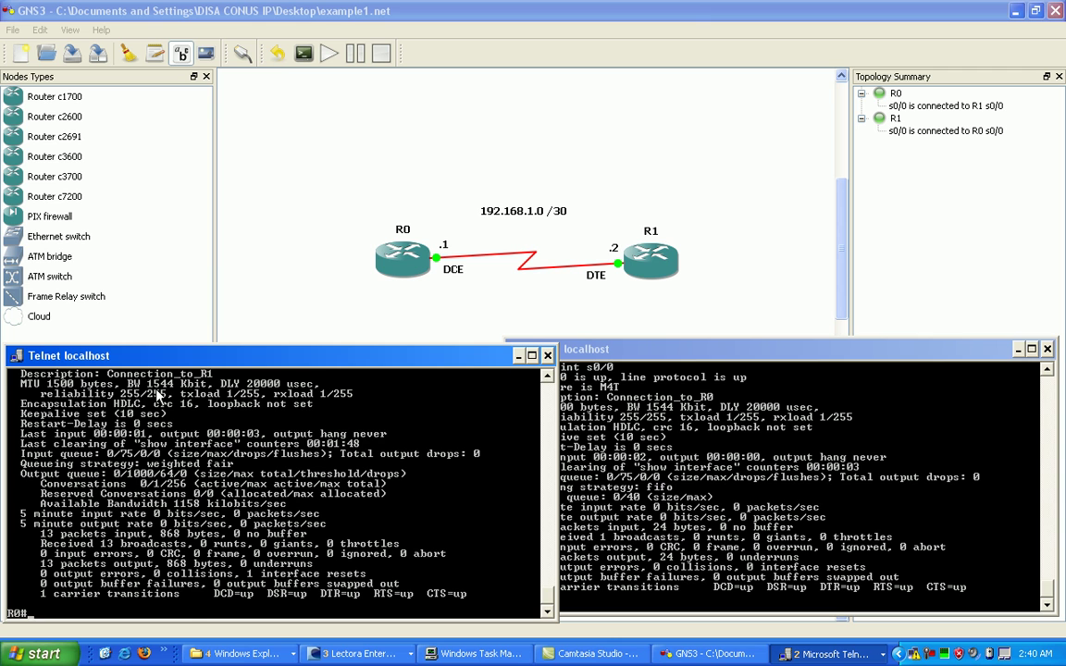
{"action": "scroll", "coordinate": [196, 389], "scroll_direction": "up", "scroll_amount": 1}
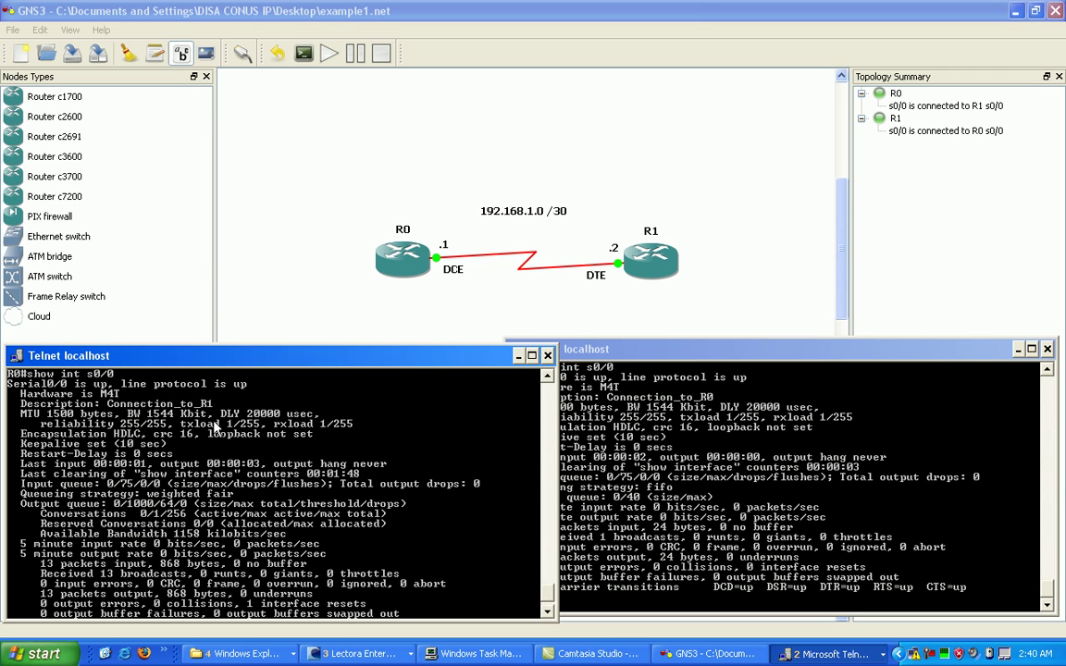
{"action": "scroll", "coordinate": [214, 425], "scroll_direction": "down", "scroll_amount": 1}
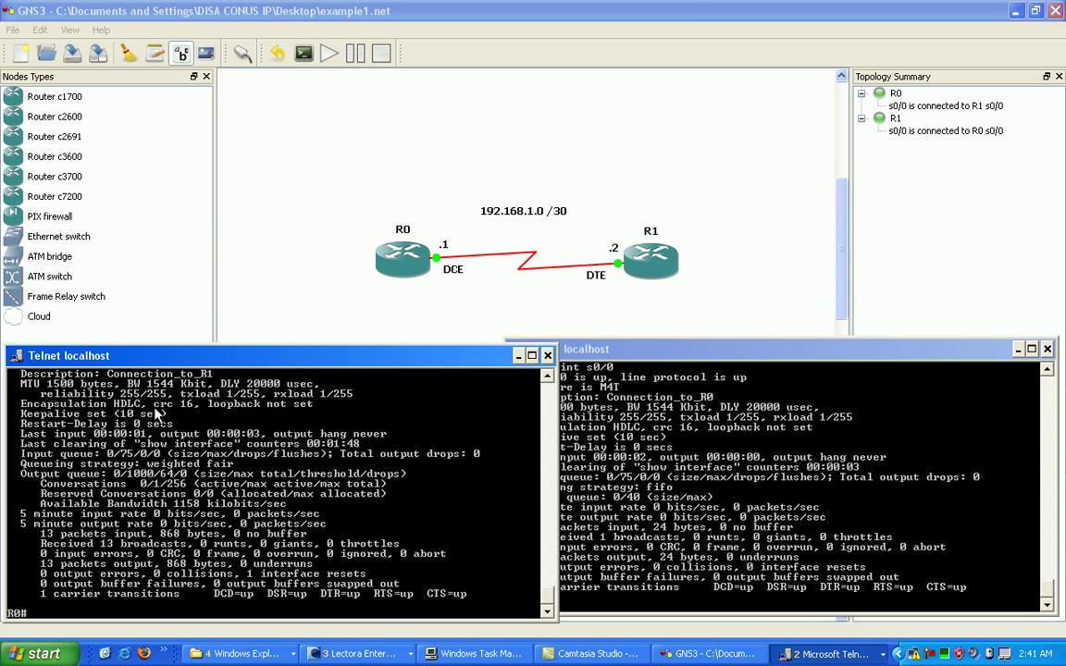
Step: Enter Serial0/0 interface configuration mode on R0
{"action": "left_click", "coordinate": [642, 479]}
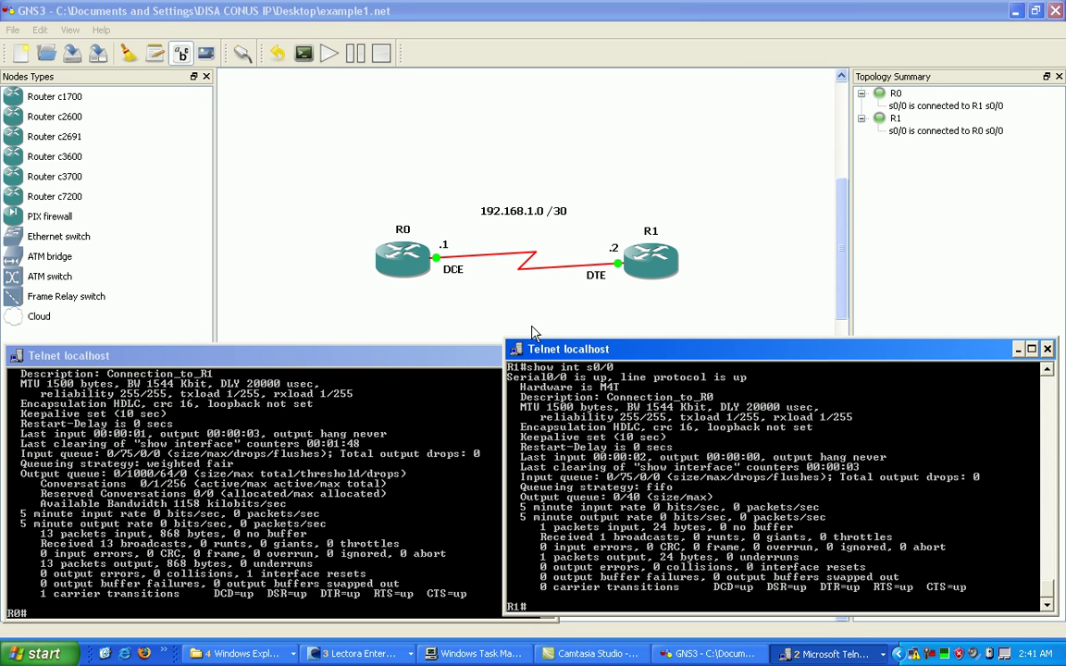
{"action": "left_click", "coordinate": [202, 480]}
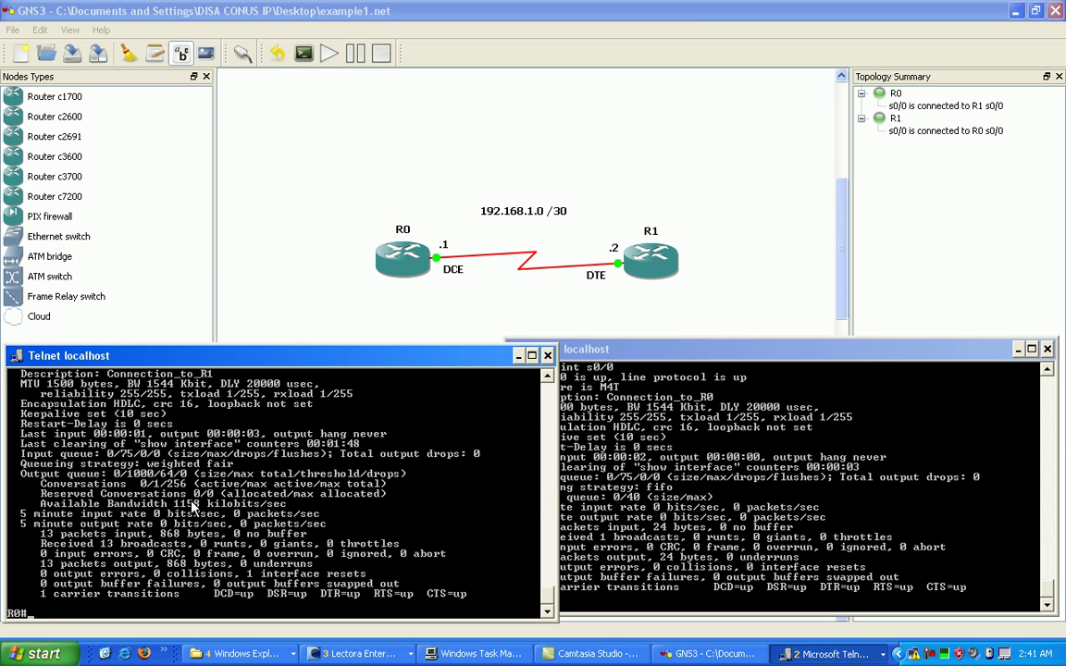
{"action": "type", "text": "config t"}
{"action": "key", "text": "Return"}
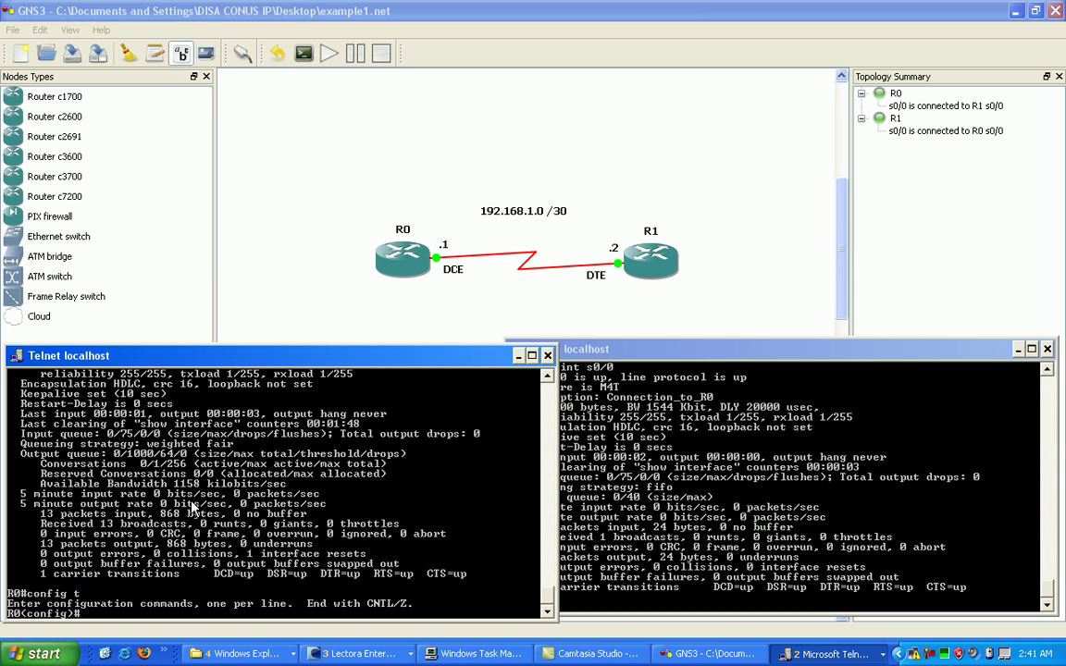
{"action": "type", "text": "int s0/0"}
{"action": "key", "text": "Return"}
Step: Assign 192.168.1.1 255.255.255.252 to R0's Serial0/0 and exit configuration mode
{"action": "type", "text": "ip"}
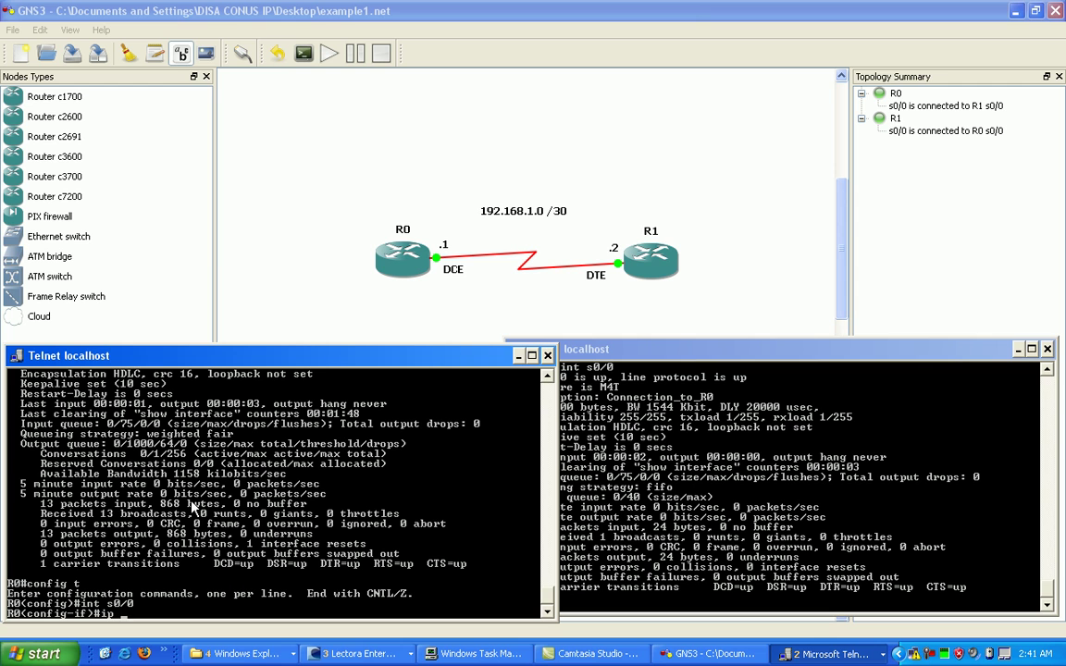
{"action": "type", "text": " addres"}
{"action": "key", "text": "Tab"}
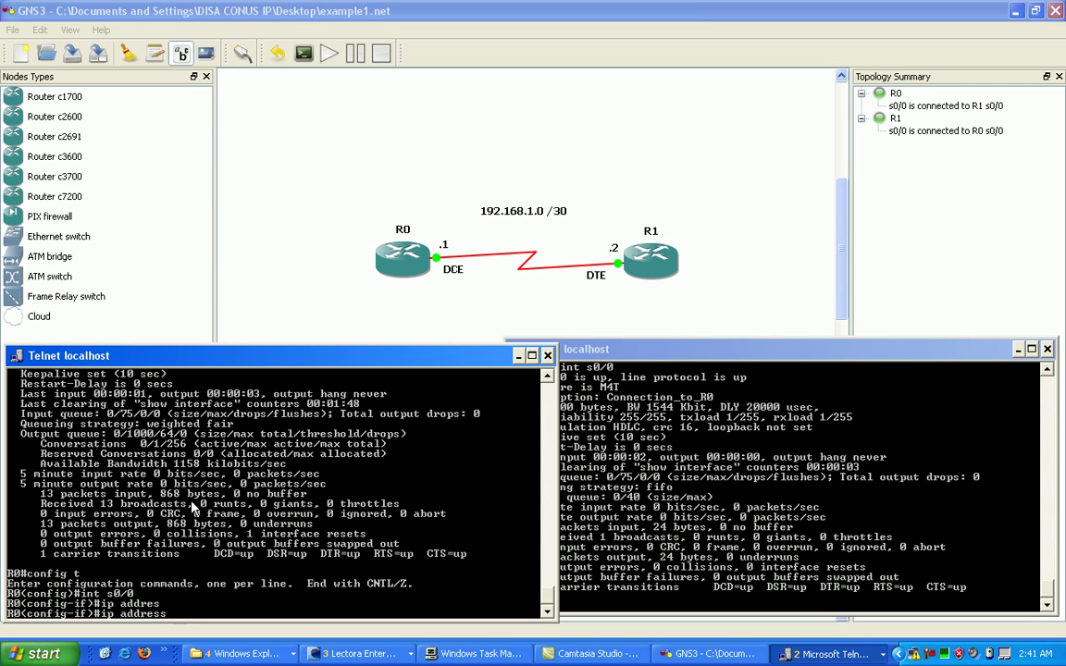
{"action": "type", "text": "192.168.1"}
{"action": "type", "text": ".1 255.255.255.252"}
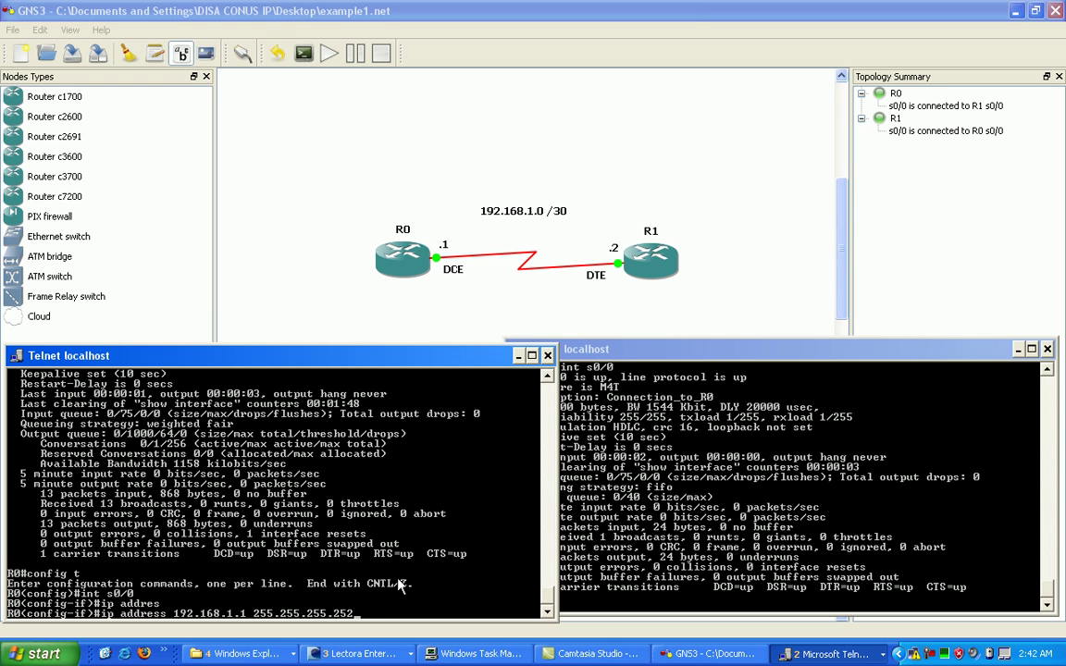
{"action": "key", "text": "Return"}
{"action": "type", "text": "e"}
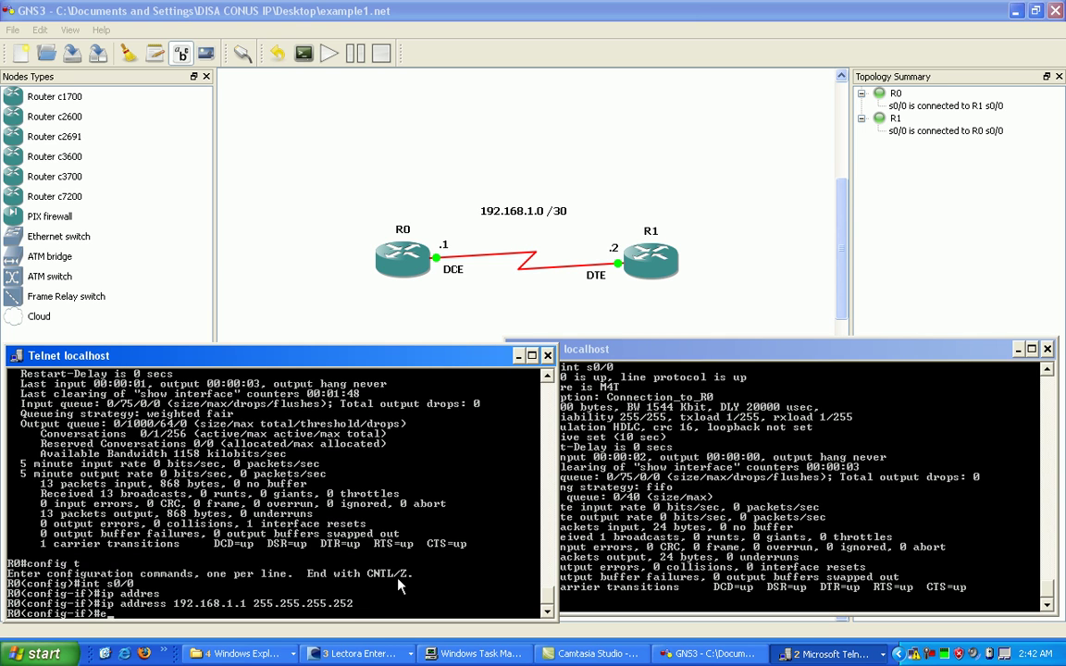
{"action": "type", "text": "nd"}
{"action": "key", "text": "Return"}
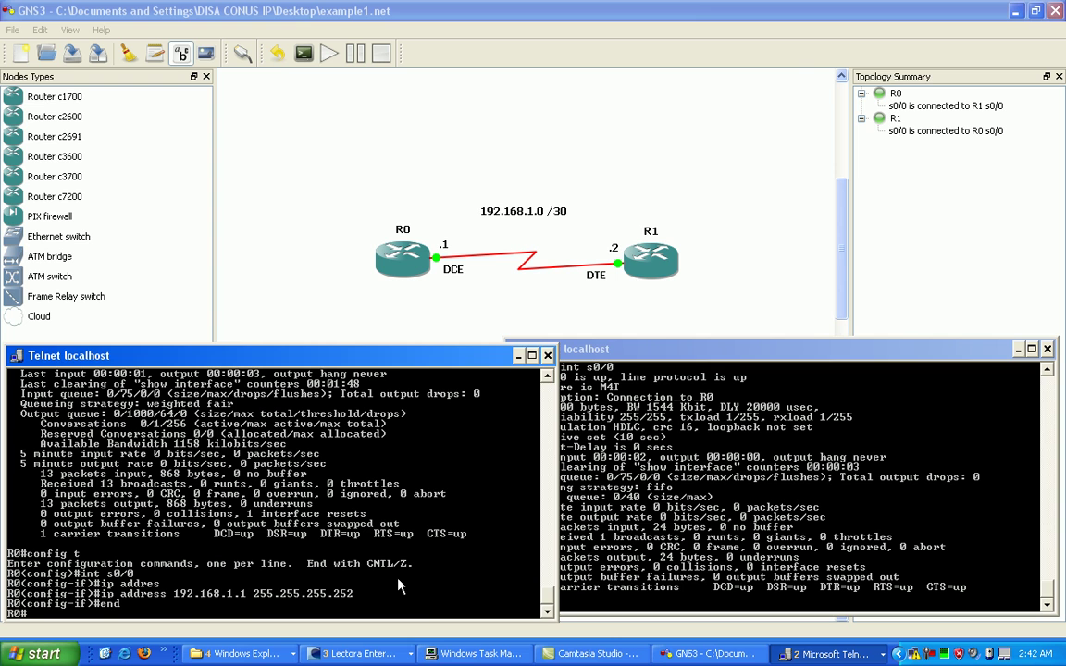
{"action": "left_click", "coordinate": [712, 551]}
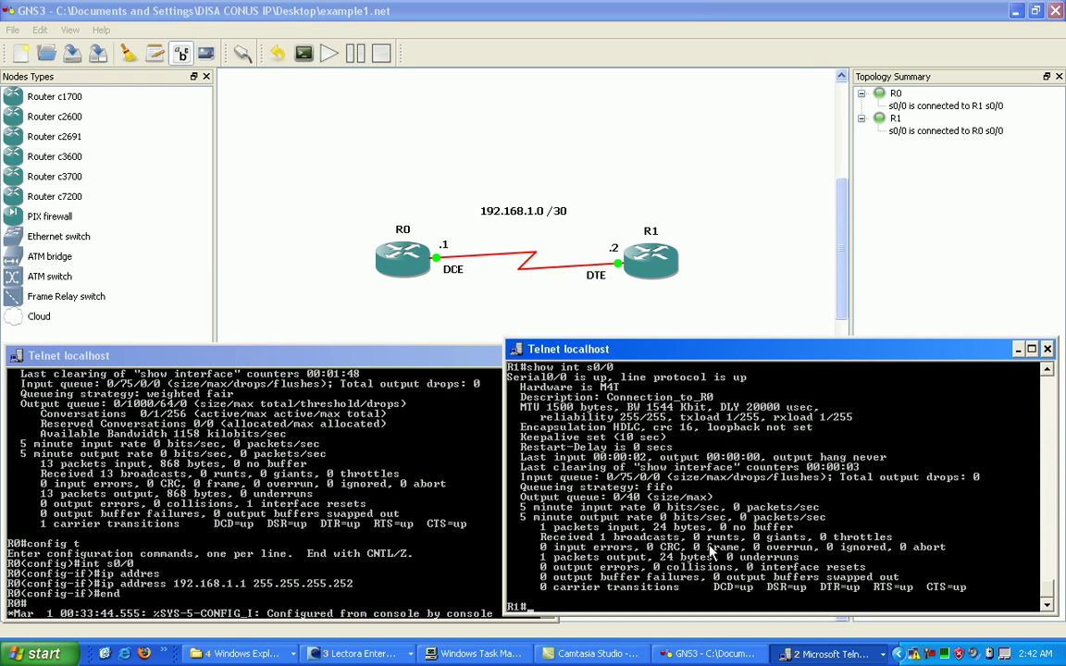
Step: Configure R1's Serial0/0 with 192.168.1.2 255.255.255.252 and exit configuration mode
{"action": "type", "text": "config t"}
{"action": "key", "text": "Return"}
{"action": "type", "text": "int s"}
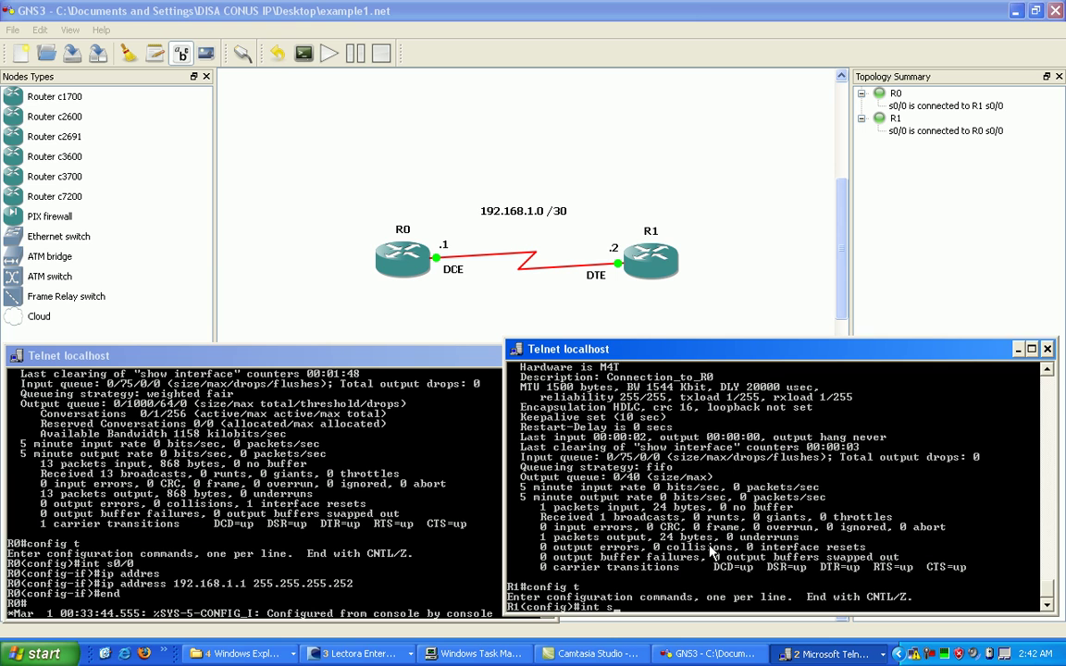
{"action": "type", "text": "0/0"}
{"action": "key", "text": "Return"}
{"action": "type", "text": "ip"}
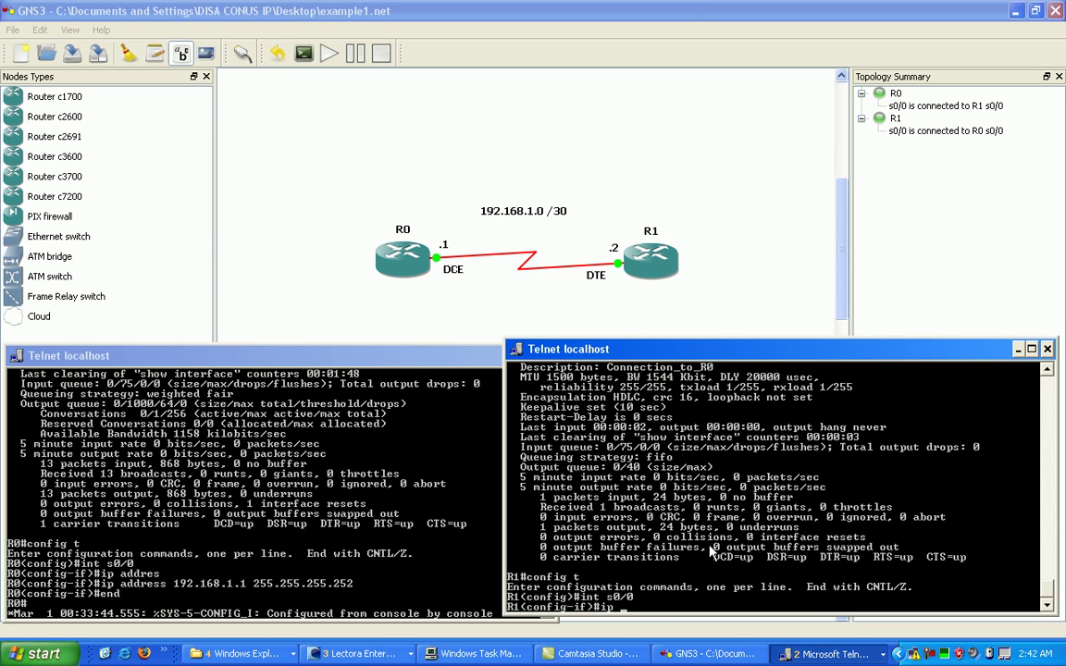
{"action": "type", "text": " addres"}
{"action": "key", "text": "Tab"}
{"action": "type", "text": "1"}
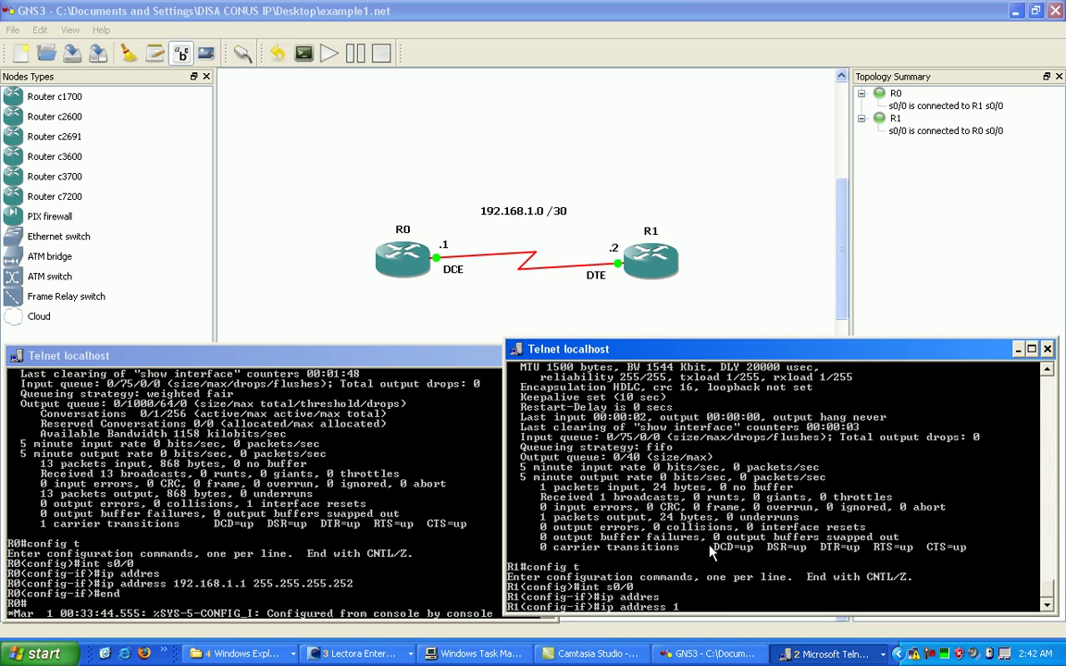
{"action": "type", "text": "92.168.1.2 255.255.255.25"}
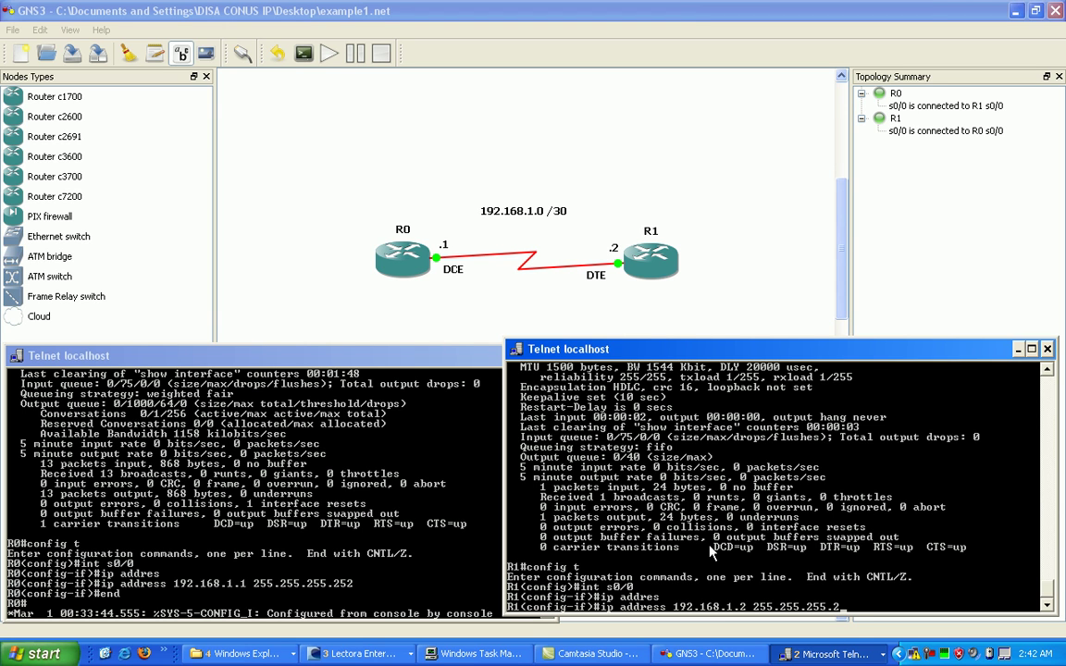
{"action": "type", "text": "2"}
{"action": "key", "text": "Return"}
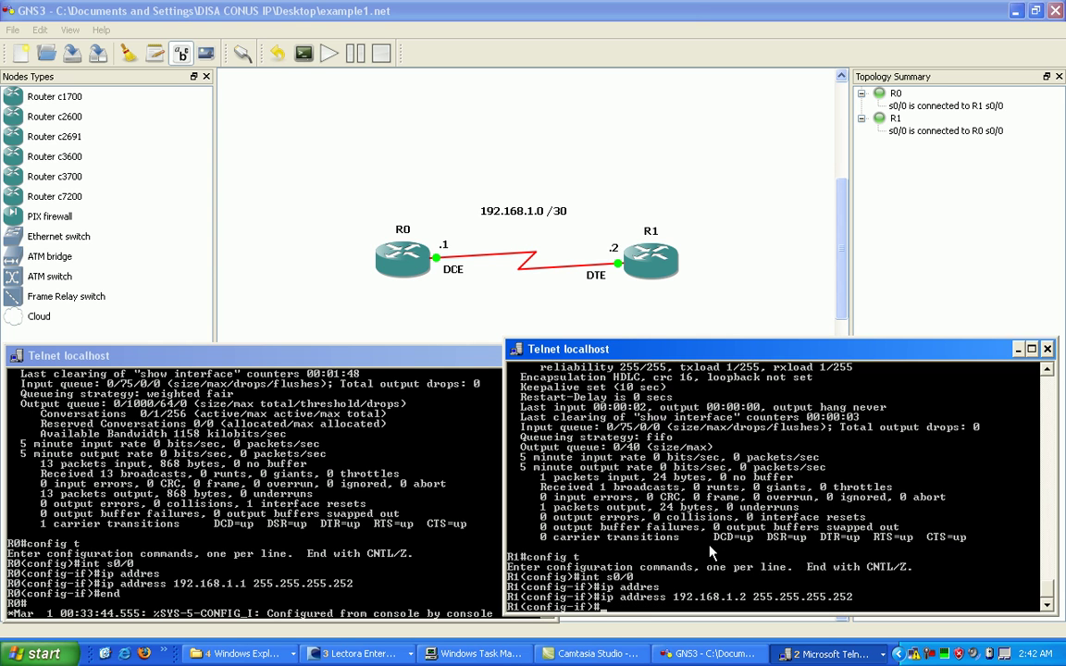
{"action": "type", "text": "end"}
{"action": "key", "text": "Return"}
Step: Display R0's full Serial0/0 status with its new 192.168.1.1/30 address
{"action": "left_click", "coordinate": [301, 513]}
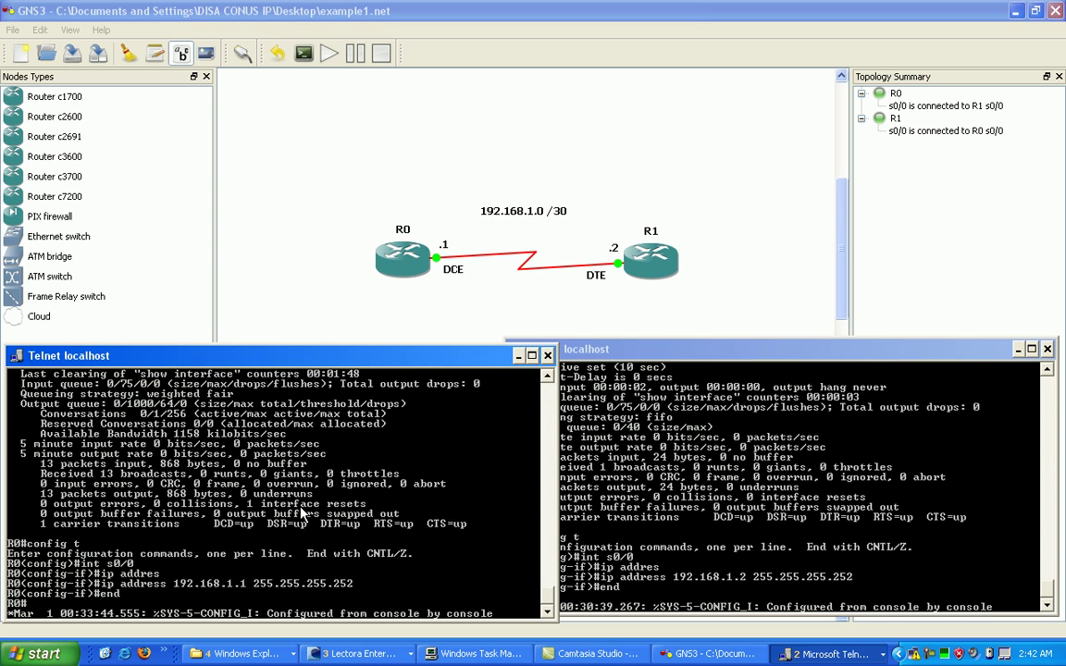
{"action": "key", "text": "Return"}
{"action": "key", "text": "Return"}
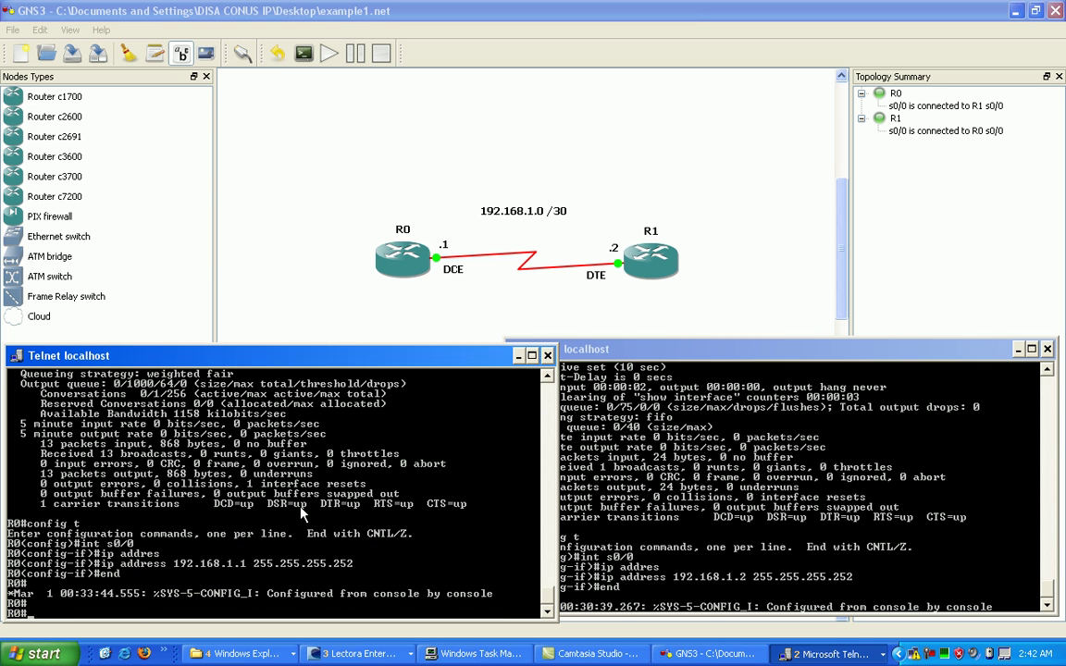
{"action": "type", "text": "show int s0/0"}
{"action": "key", "text": "Return"}
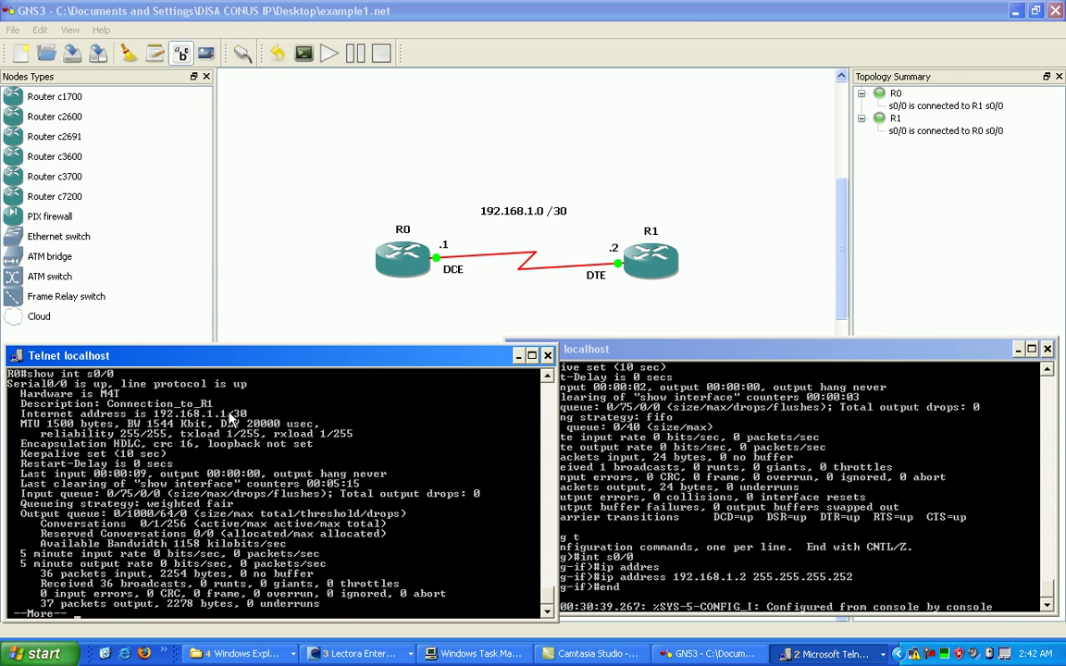
{"action": "key", "text": "space"}
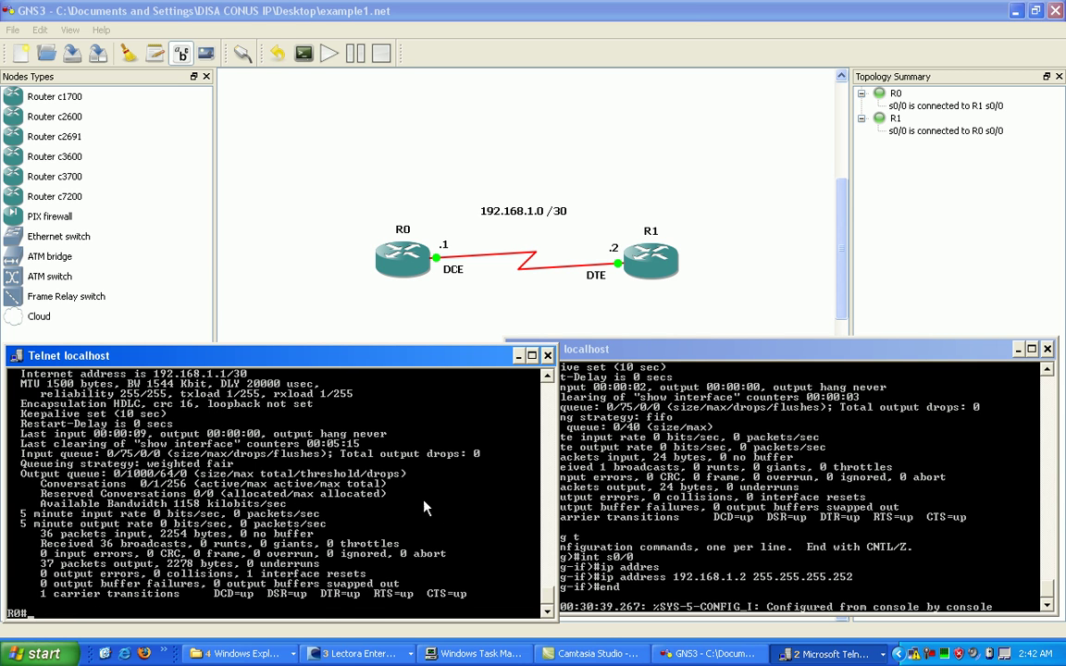
Step: Display R1's full Serial0/0 status with its new 192.168.1.2/30 address
{"action": "left_click", "coordinate": [729, 428]}
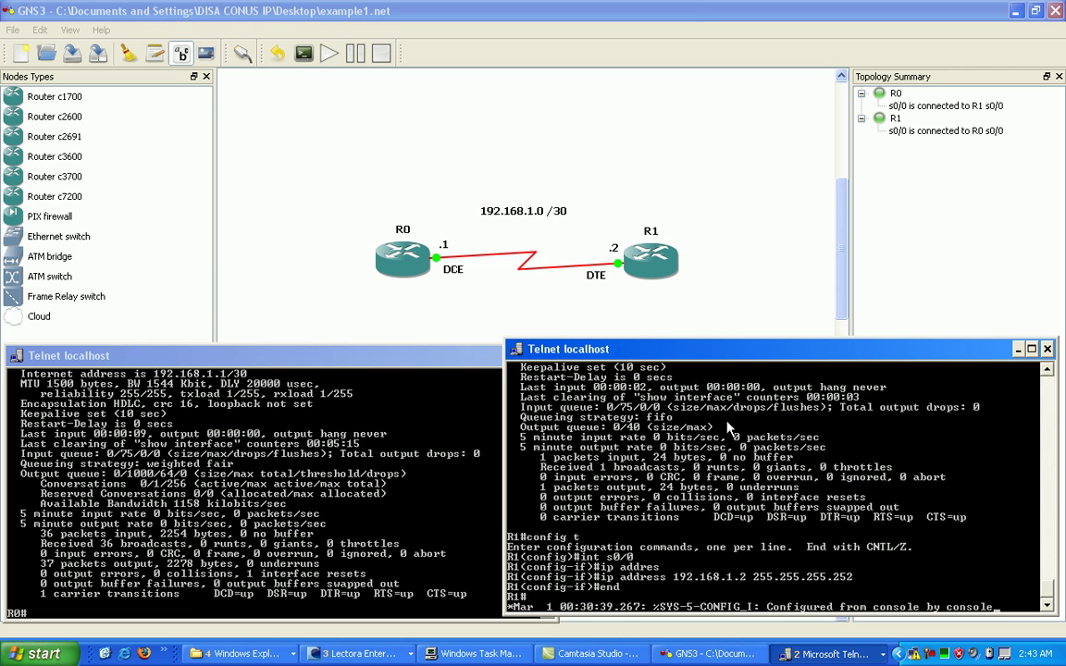
{"action": "key", "text": "Return"}
{"action": "type", "text": "show"}
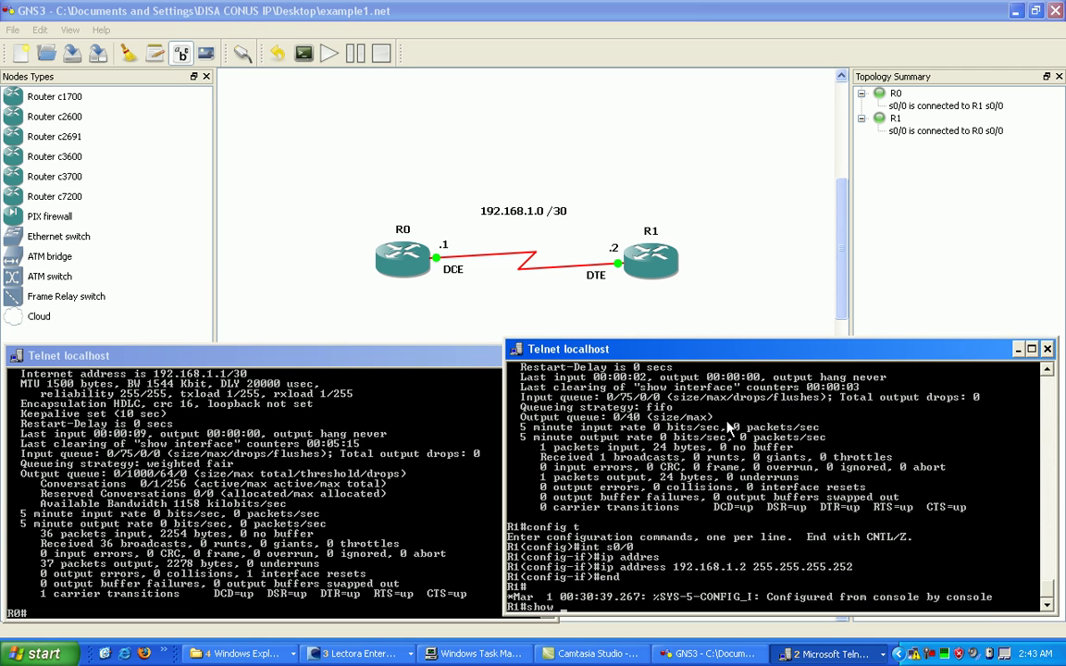
{"action": "type", "text": " int s0/0"}
{"action": "key", "text": "Return"}
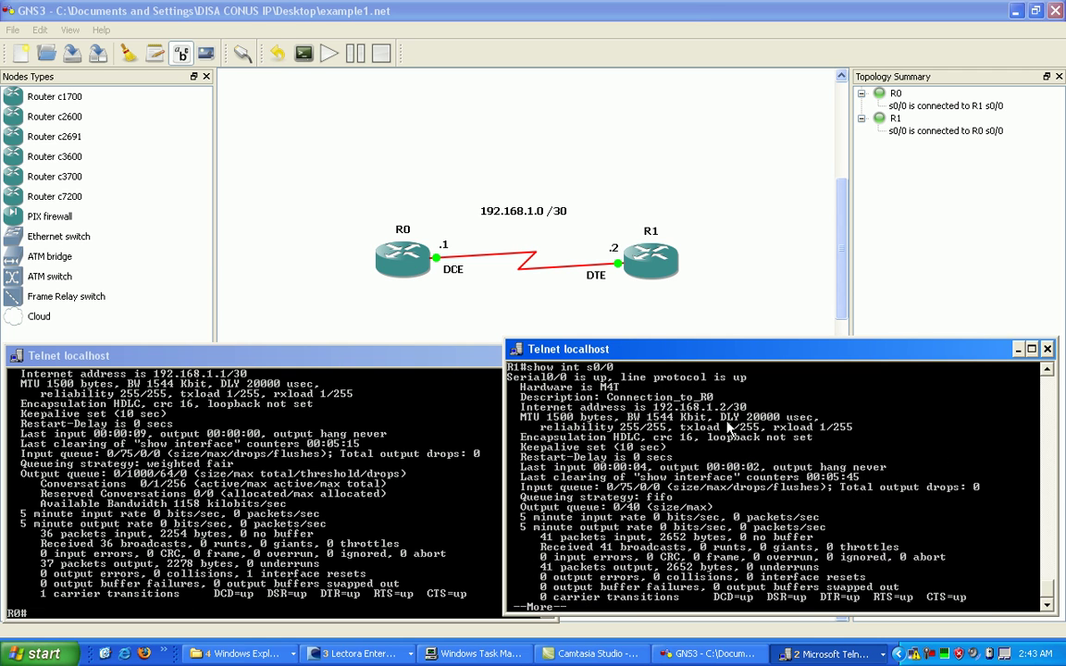
{"action": "key", "text": "space"}
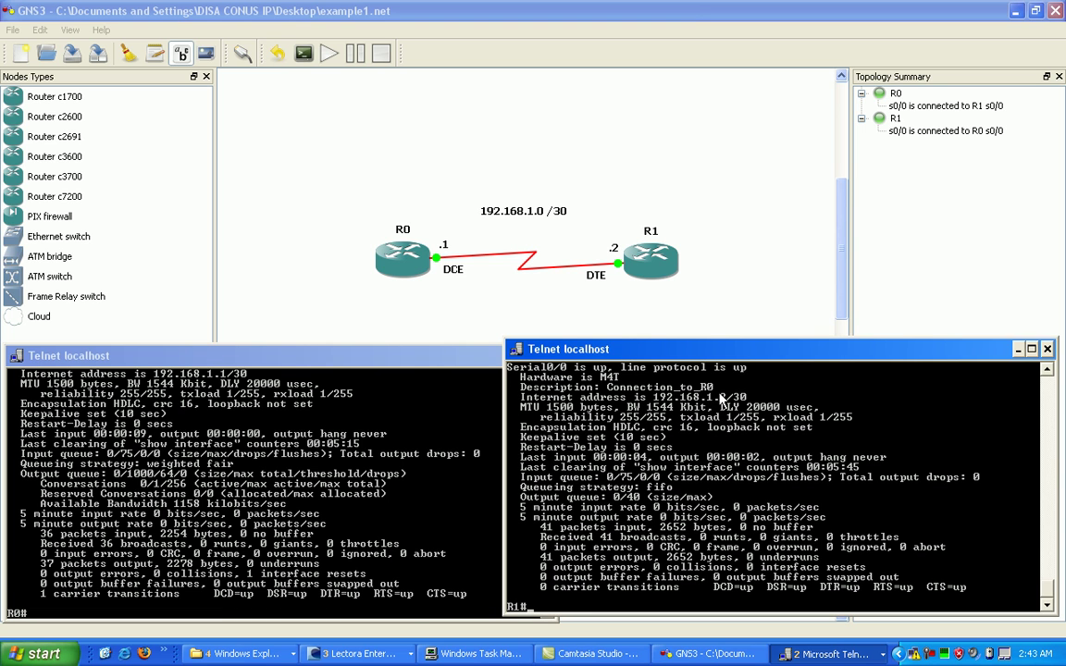
Step: Scroll through R0's interface output to confirm Serial0/0 is up/up
{"action": "left_click", "coordinate": [339, 381]}
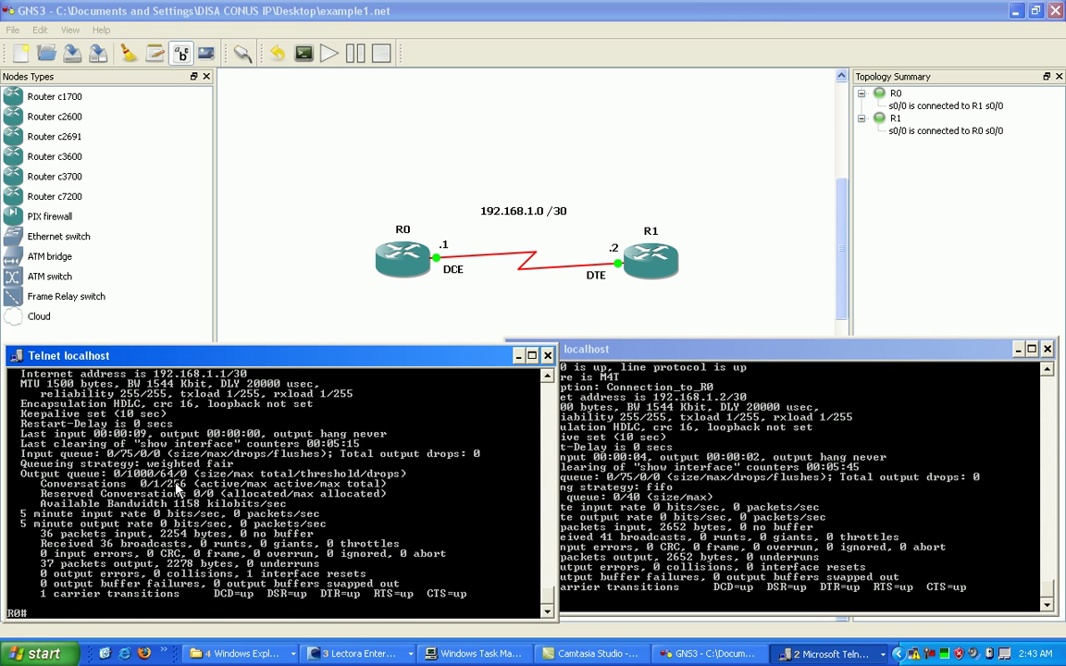
{"action": "scroll", "coordinate": [180, 444], "scroll_direction": "up", "scroll_amount": 1}
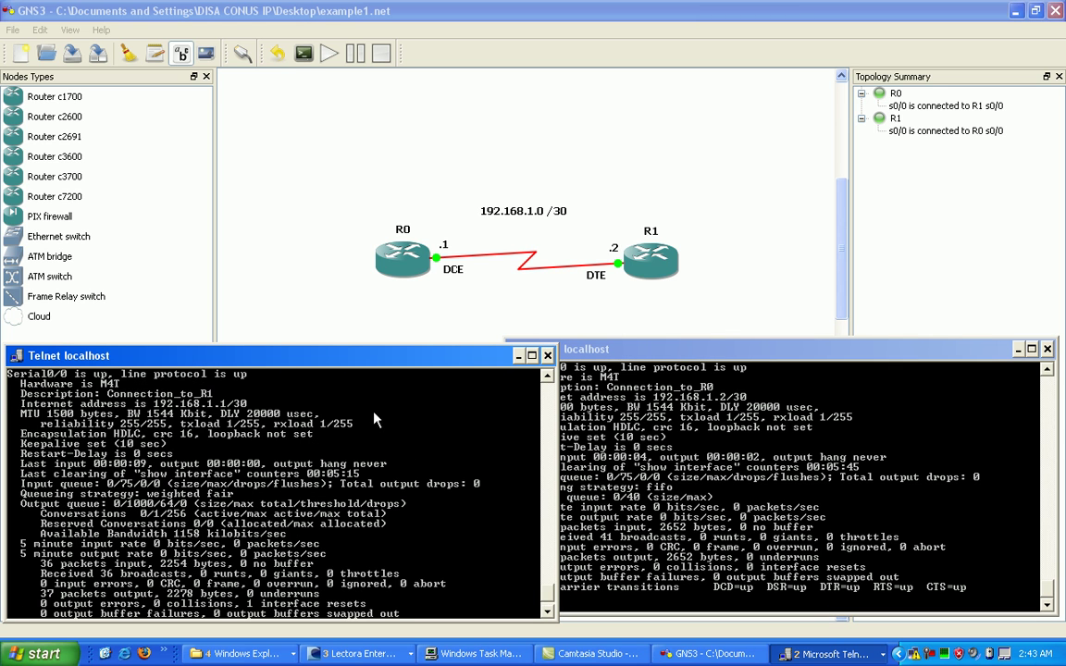
{"action": "scroll", "coordinate": [375, 419], "scroll_direction": "down", "scroll_amount": 1}
{"action": "scroll", "coordinate": [252, 413], "scroll_direction": "up", "scroll_amount": 2}
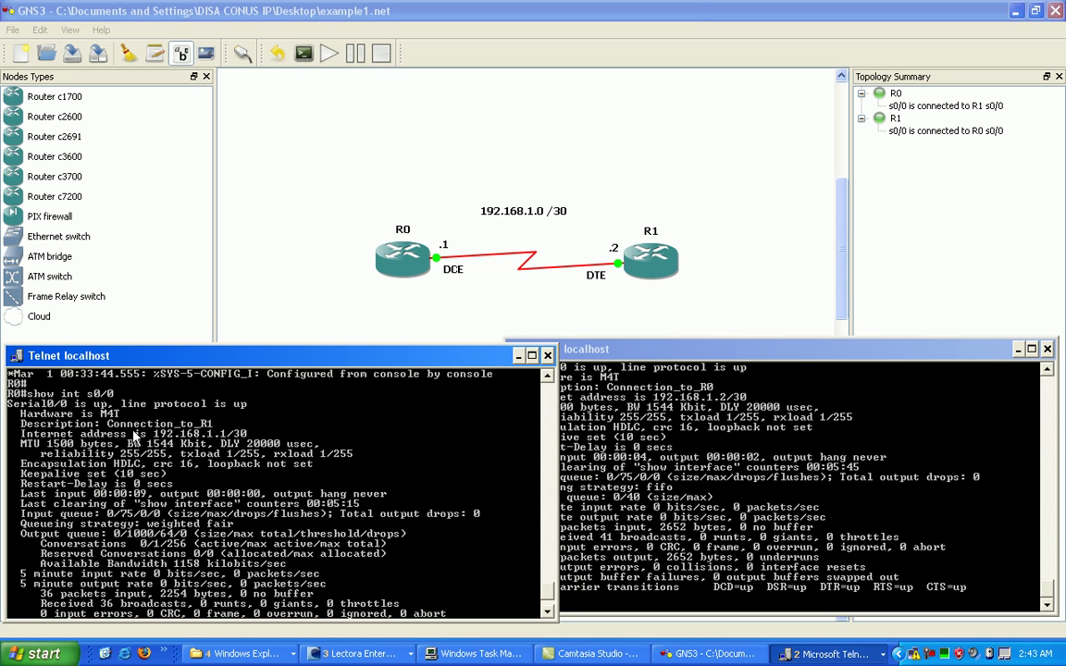
{"action": "scroll", "coordinate": [134, 430], "scroll_direction": "down", "scroll_amount": 2}
{"action": "scroll", "coordinate": [130, 397], "scroll_direction": "up", "scroll_amount": 2}
{"action": "scroll", "coordinate": [65, 386], "scroll_direction": "down", "scroll_amount": 2}
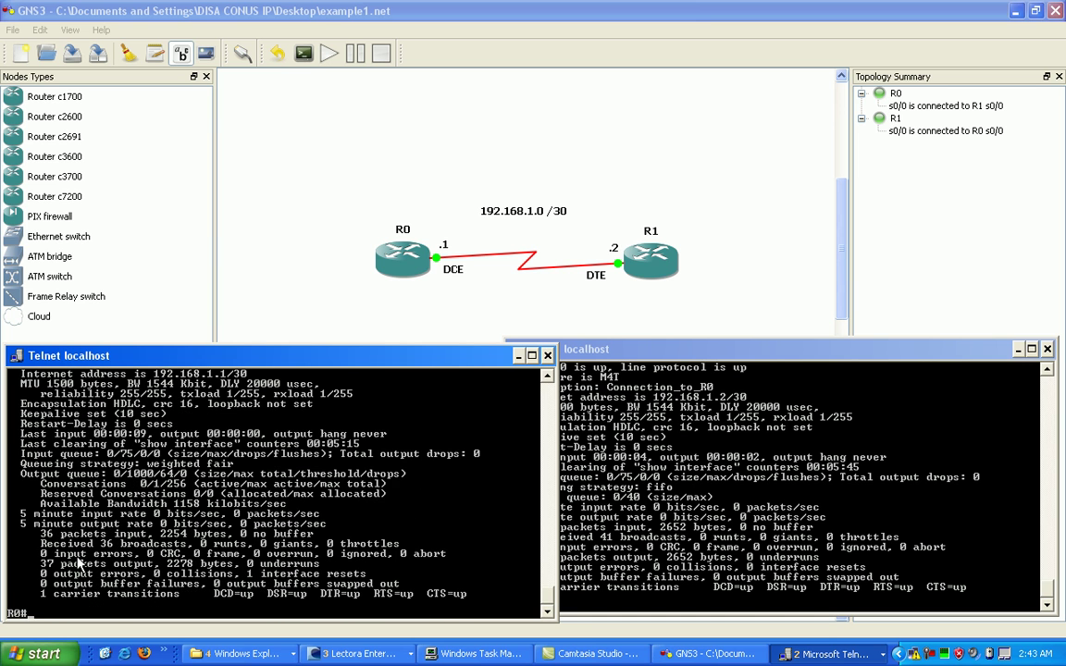
{"action": "scroll", "coordinate": [74, 509], "scroll_direction": "up", "scroll_amount": 2}
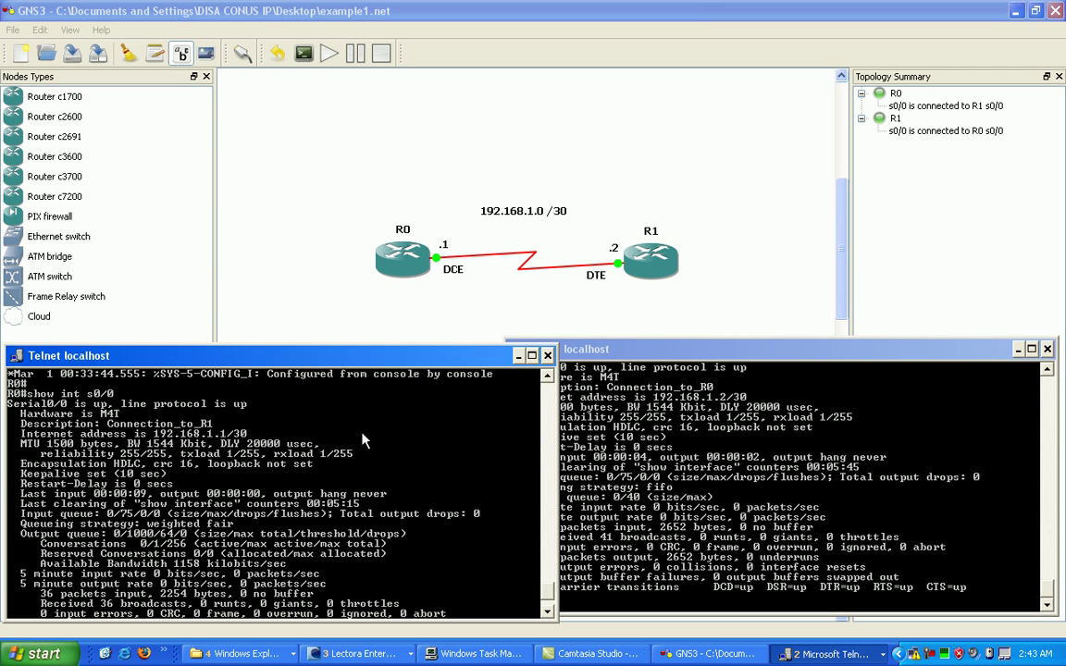
{"action": "scroll", "coordinate": [305, 444], "scroll_direction": "down", "scroll_amount": 2}
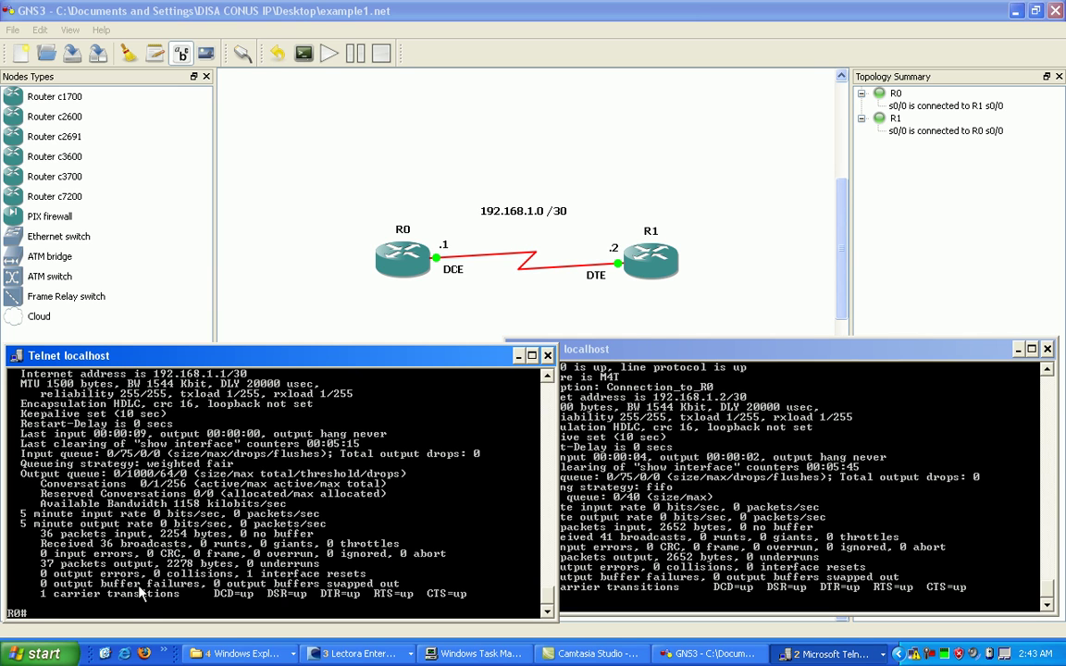
{"action": "left_click", "coordinate": [593, 448]}
{"action": "left_click", "coordinate": [186, 524]}
Step: Clear the Serial0/0 counters on R0 and then on R1
{"action": "type", "text": "clear counters s0/0"}
{"action": "key", "text": "Return"}
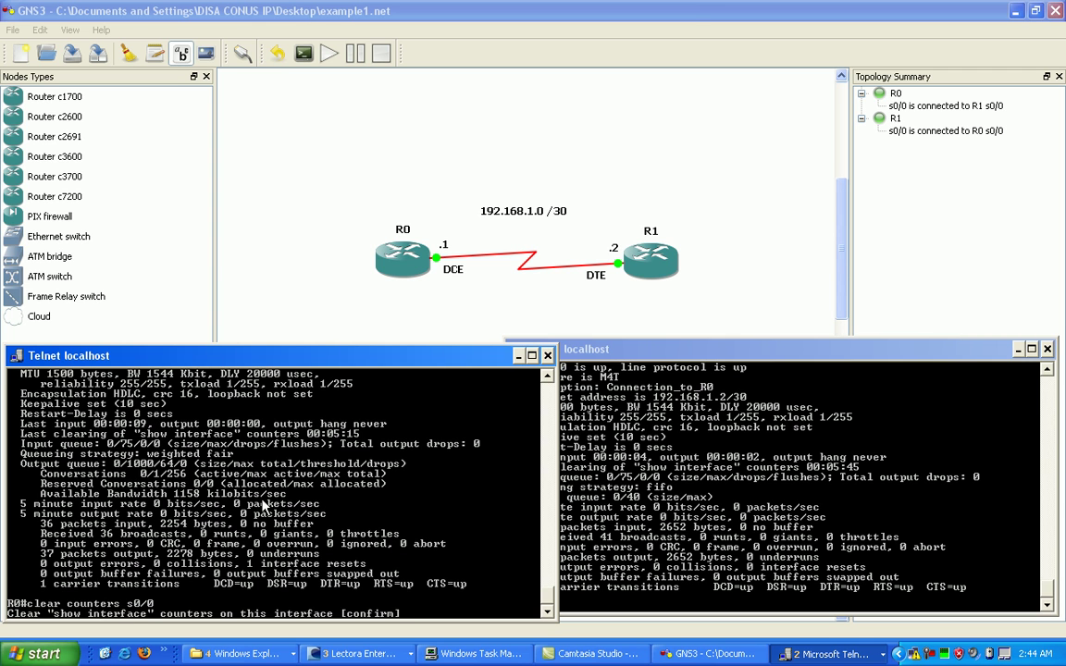
{"action": "key", "text": "Return"}
{"action": "left_click", "coordinate": [709, 520]}
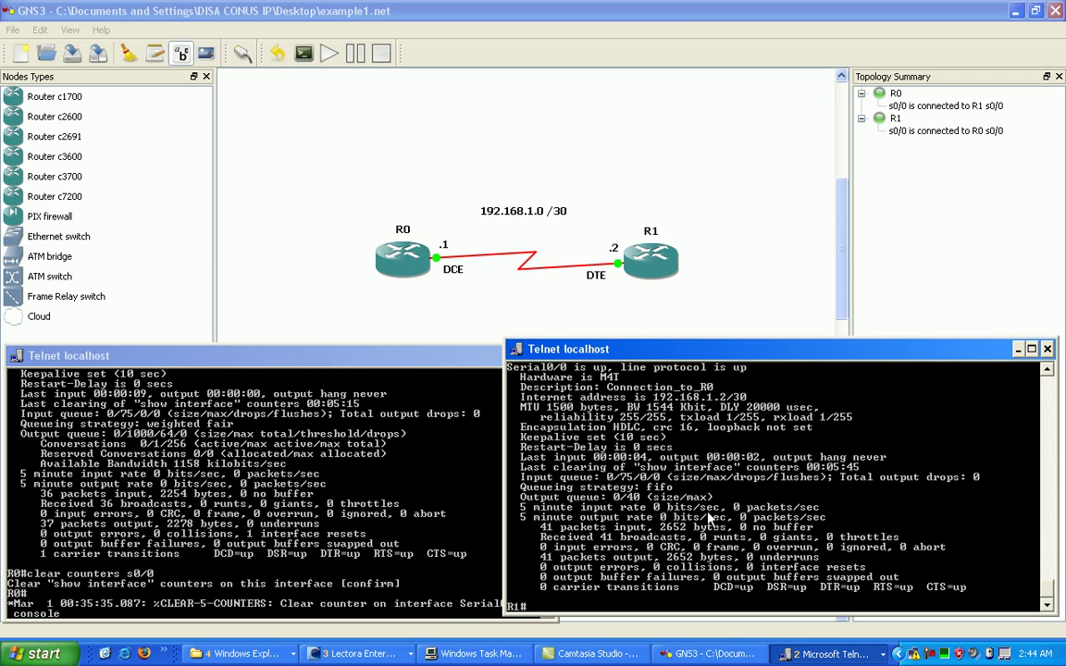
{"action": "type", "text": "clear counters s0/0"}
{"action": "key", "text": "Return"}
{"action": "key", "text": "Return"}
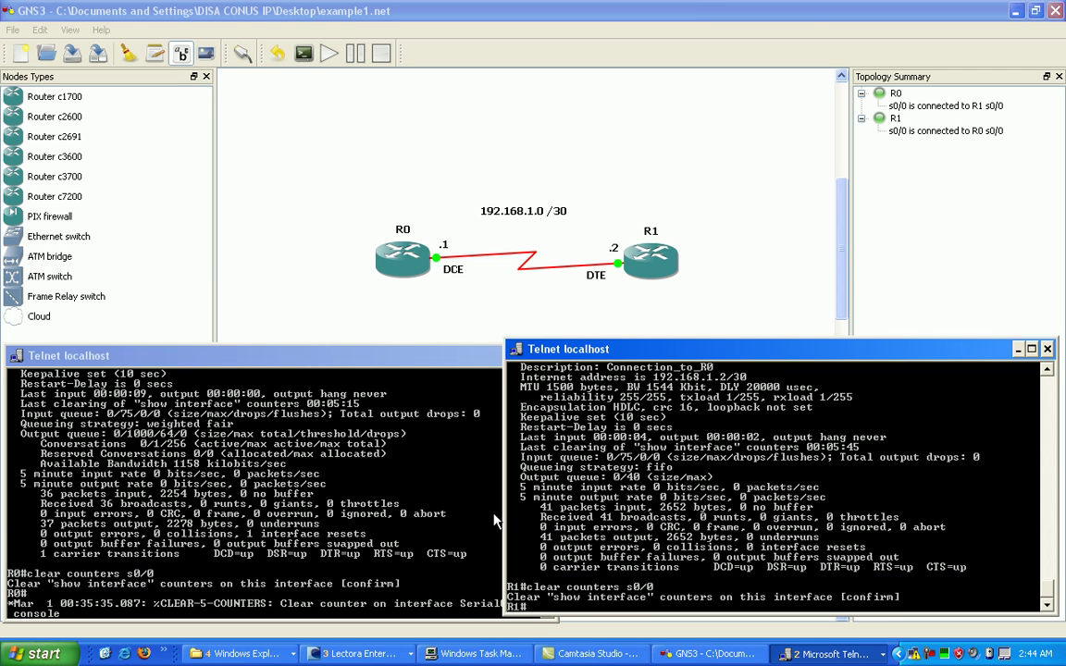
Step: Rerun show int s0/0 on R0 and R1 to confirm reset counters, then enter ping 192.168.1.2 on R0
{"action": "left_click", "coordinate": [135, 524]}
{"action": "key", "text": "Return"}
{"action": "key", "text": "Return"}
{"action": "key", "text": "Return"}
{"action": "key", "text": "Return"}
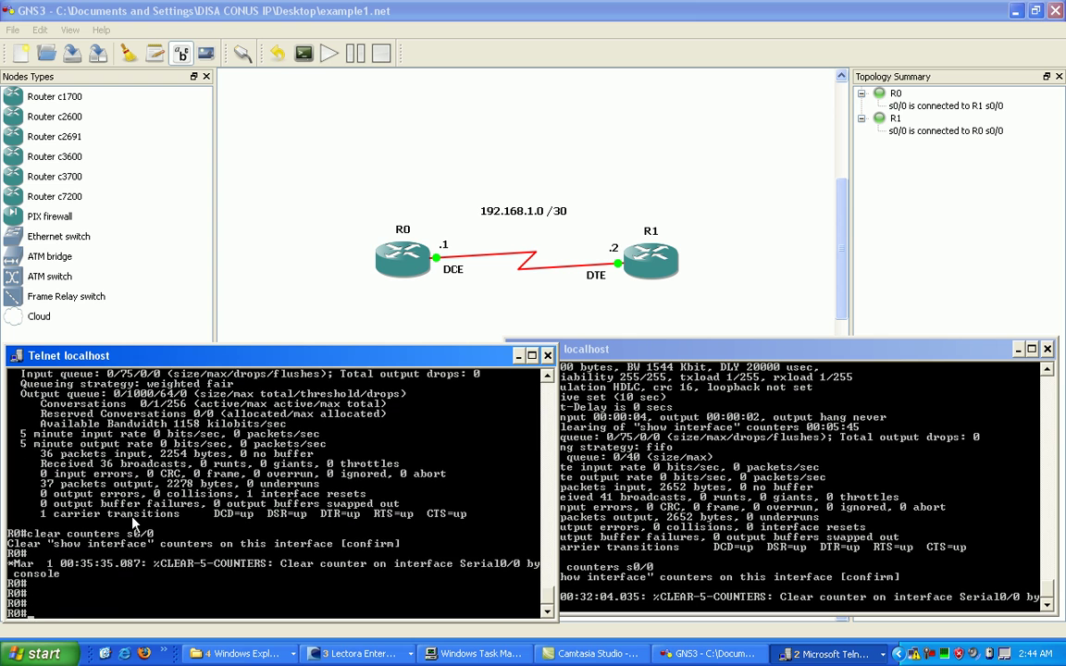
{"action": "key", "text": "Return"}
{"action": "key", "text": "Return"}
{"action": "key", "text": "Up"}
{"action": "key", "text": "Up"}
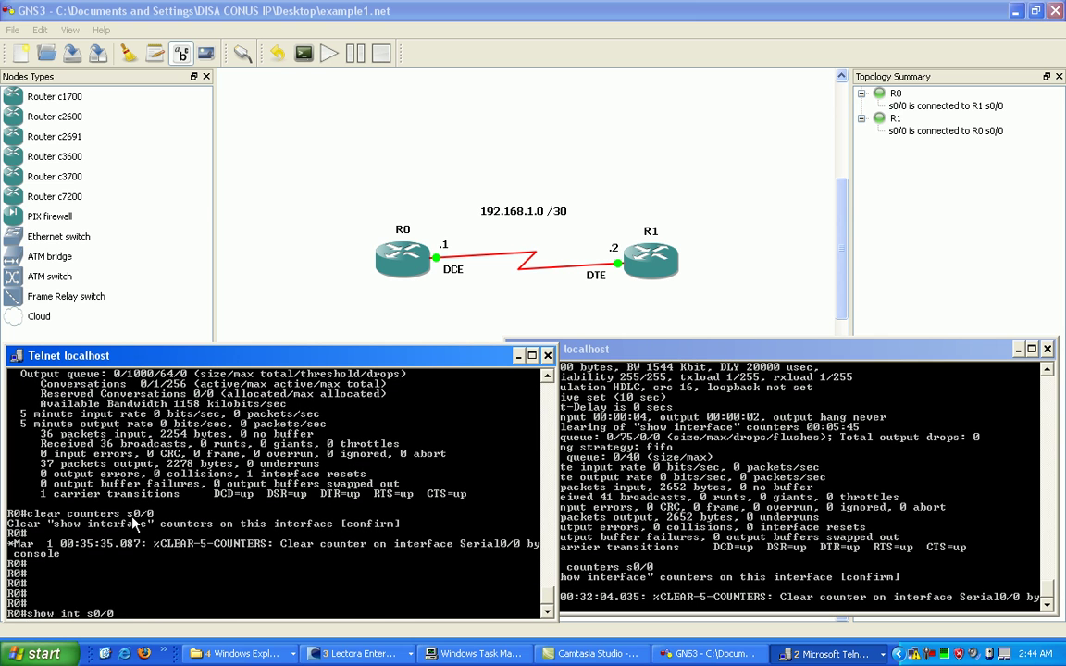
{"action": "key", "text": "Return"}
{"action": "left_click", "coordinate": [781, 504]}
{"action": "key", "text": "Up"}
{"action": "key", "text": "Up"}
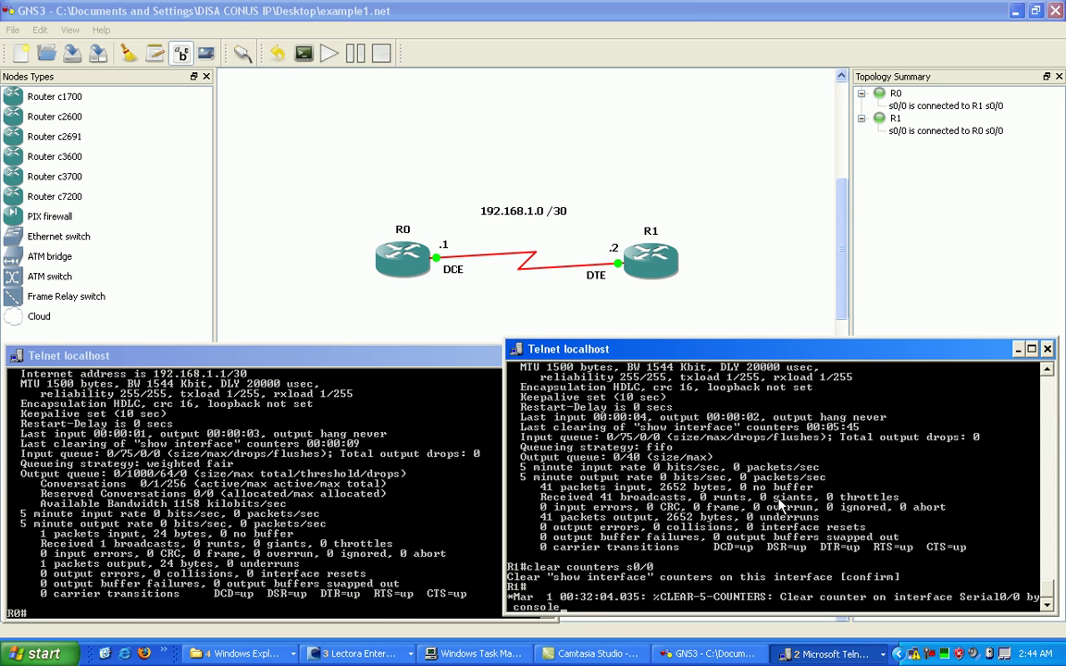
{"action": "key", "text": "Return"}
{"action": "key", "text": "space"}
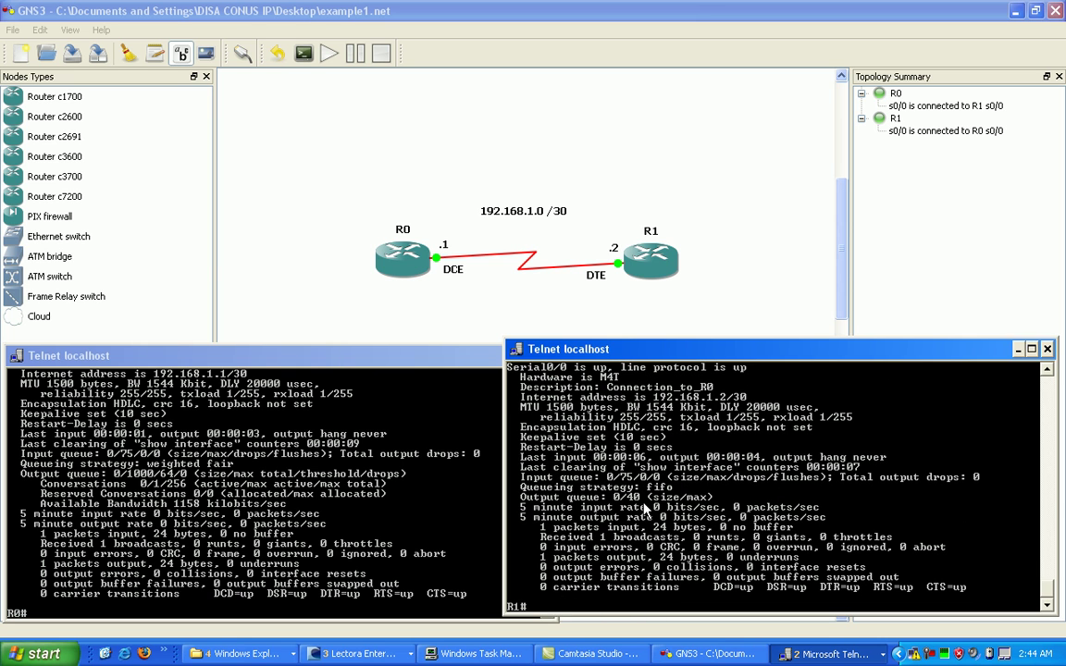
{"action": "left_click", "coordinate": [84, 494]}
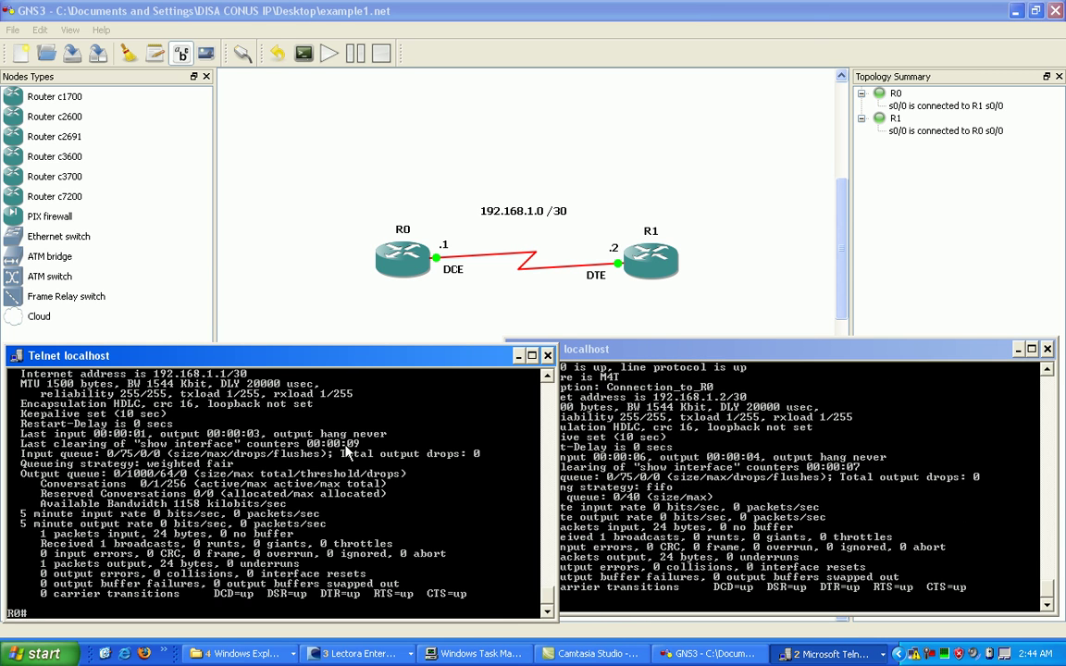
{"action": "type", "text": "ping 192.168.1.2"}
Step: Ping 192.168.1.2 from R0 and 192.168.1.1 from R1 over the serial link
{"action": "key", "text": "Return"}
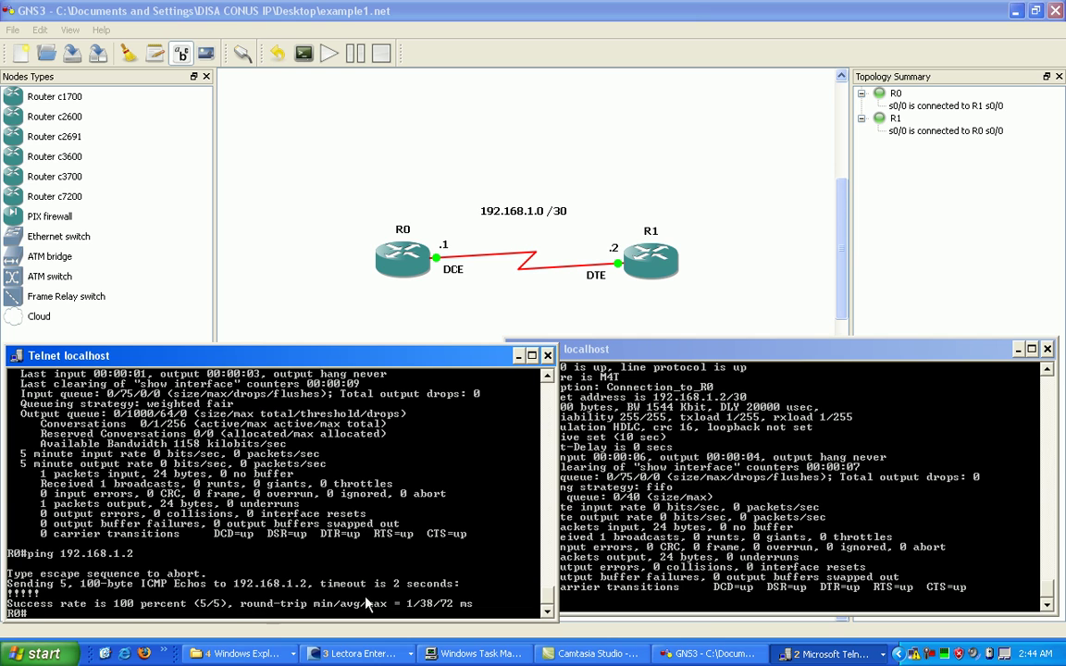
{"action": "left_click", "coordinate": [705, 548]}
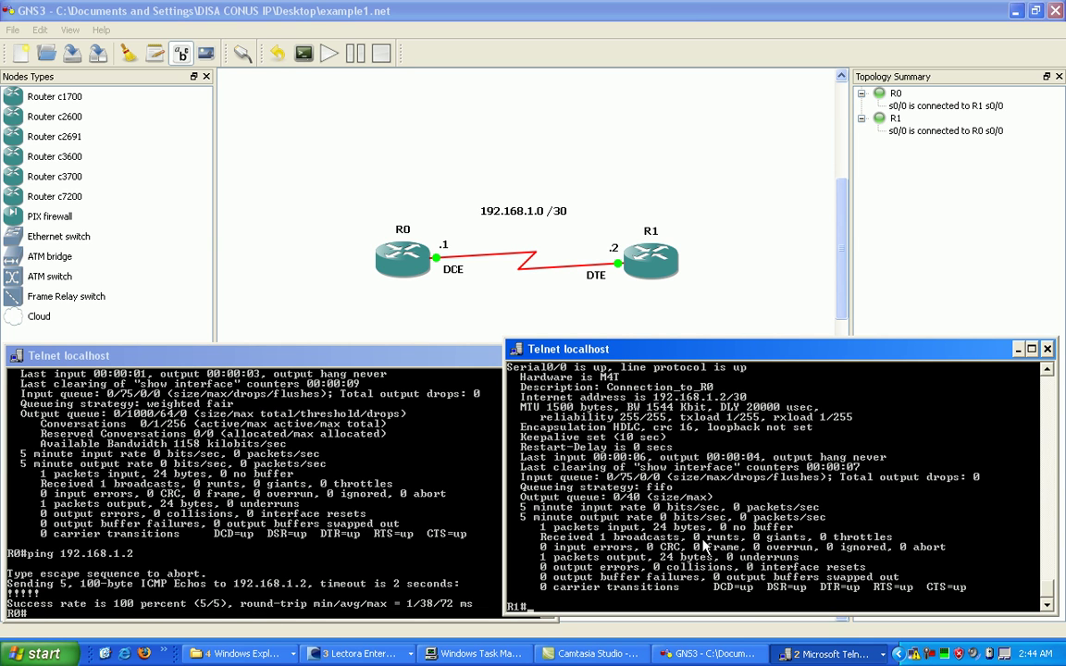
{"action": "type", "text": "ping 192.168.1.1"}
{"action": "key", "text": "Return"}
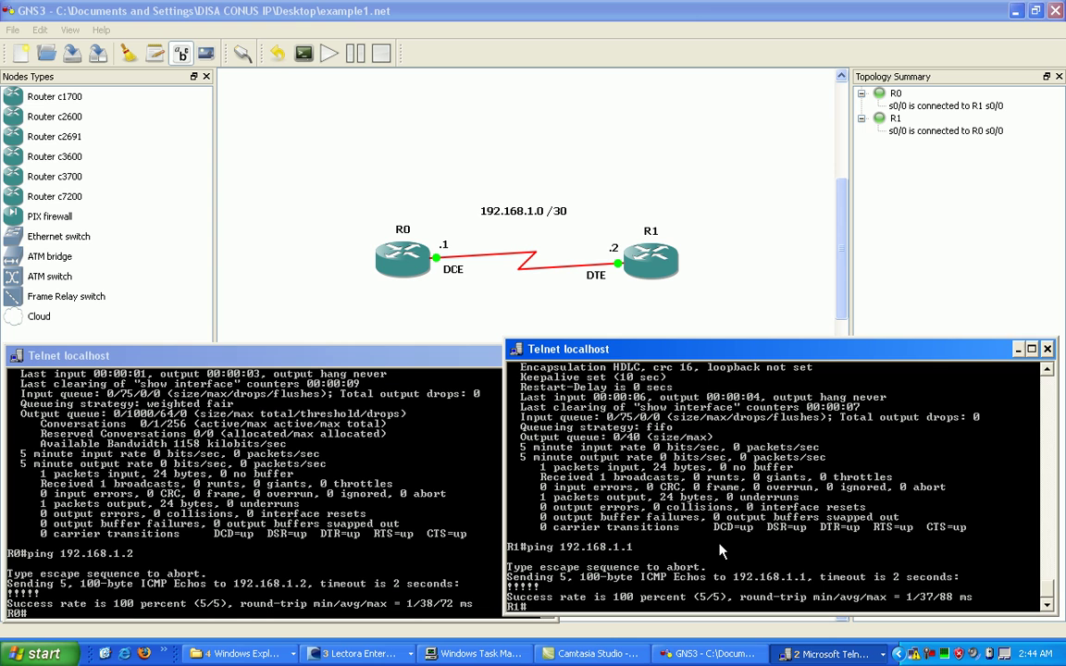
Step: Check R0's Serial0/0 status and packet counters with show int s0/0
{"action": "left_click", "coordinate": [218, 551]}
{"action": "type", "text": "show int s0/0"}
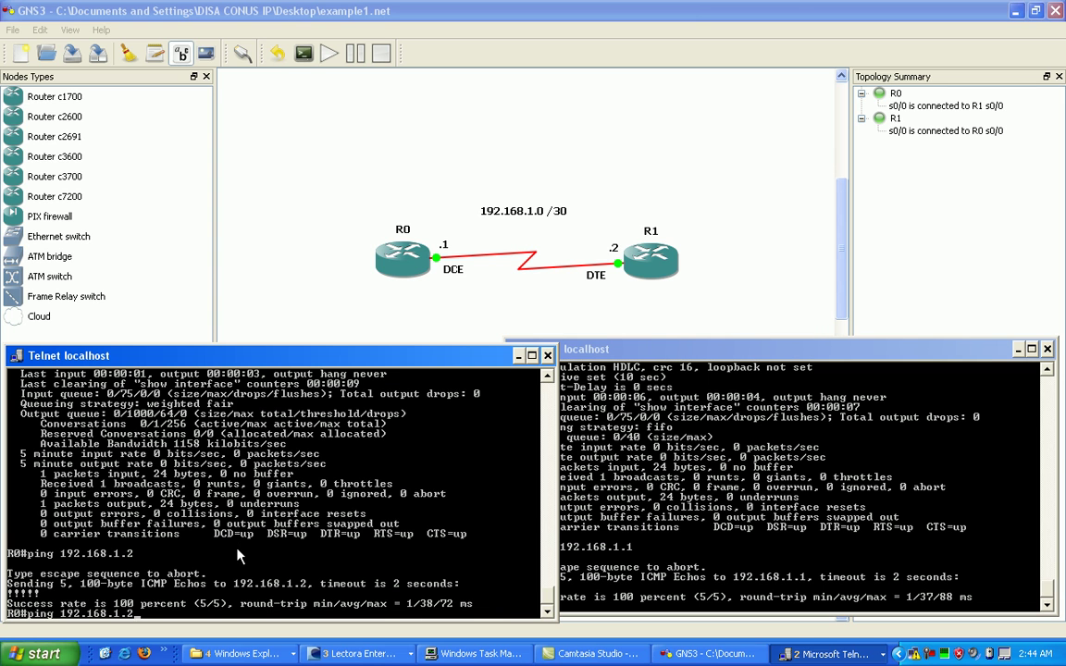
{"action": "key", "text": "Return"}
{"action": "key", "text": "space"}
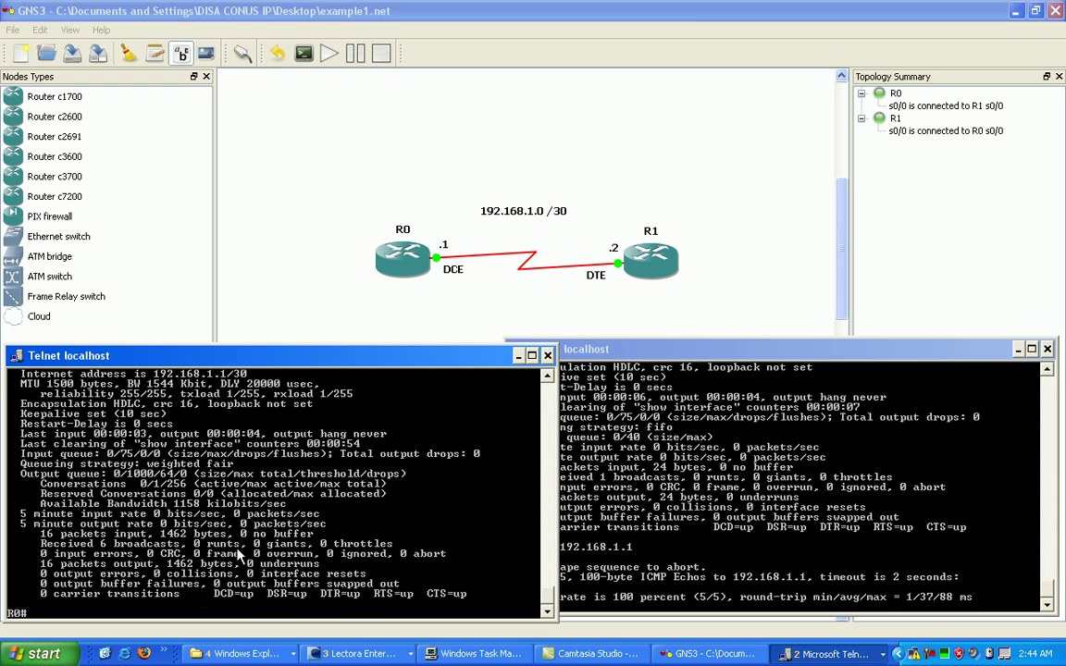
Step: Repeat R1's ping to 192.168.1.1, getting 5/5 success
{"action": "left_click", "coordinate": [728, 435]}
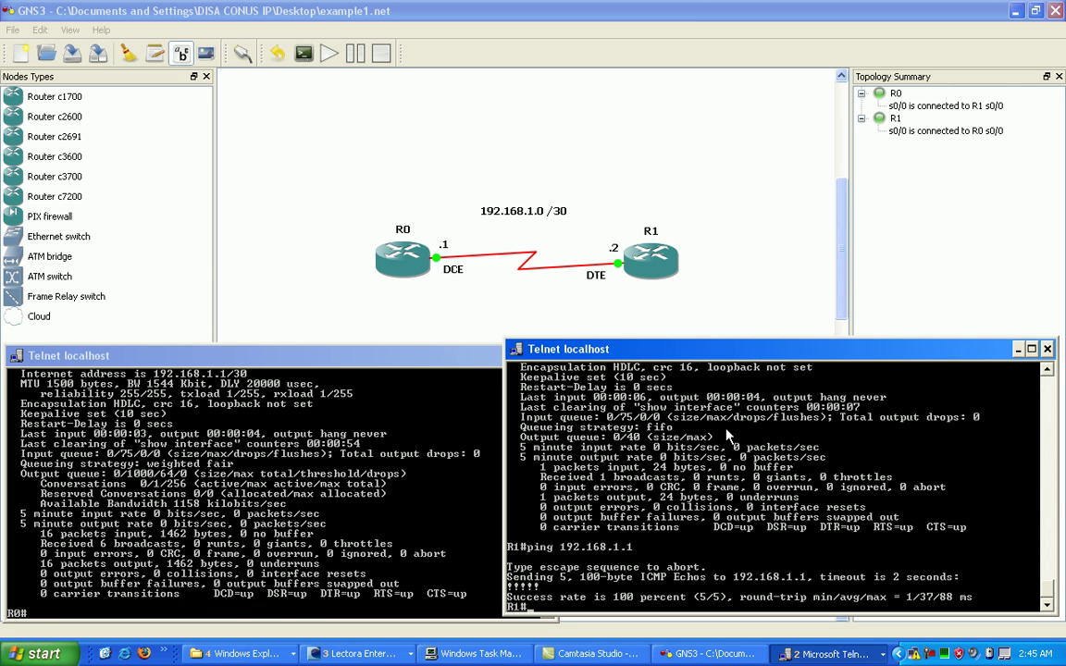
{"action": "key", "text": "Up"}
{"action": "key", "text": "Return"}
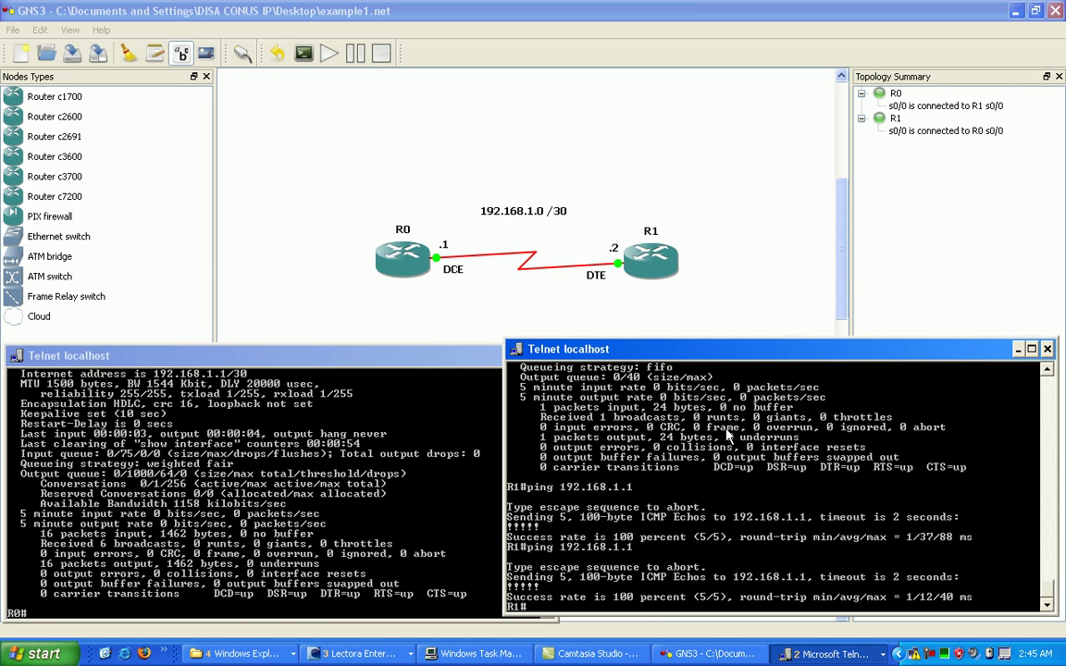
{"action": "left_click", "coordinate": [283, 509]}
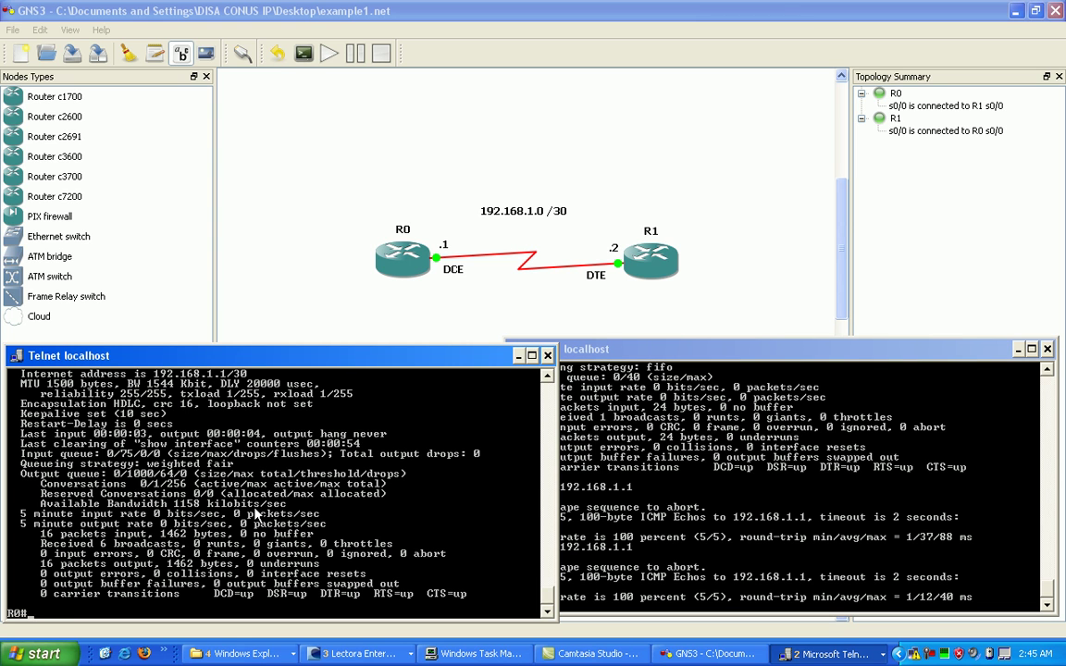
Step: Run an extended IP ping from R0 to 192.168.1.2 with repeat count 500, defaults otherwise
{"action": "type", "text": "ping"}
{"action": "key", "text": "Return"}
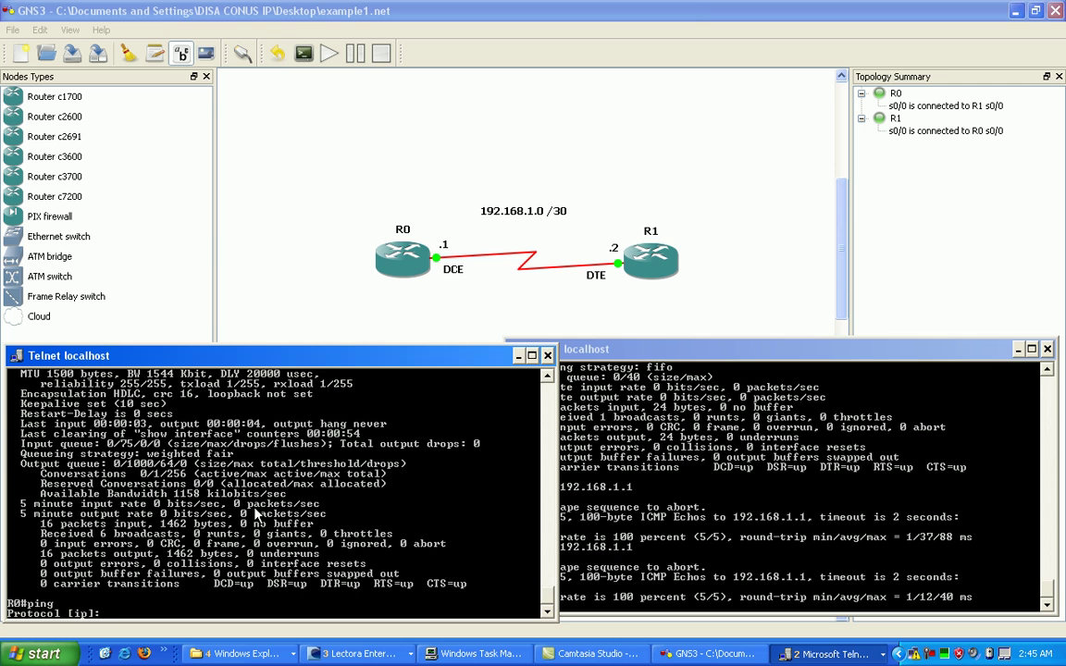
{"action": "key", "text": "Return"}
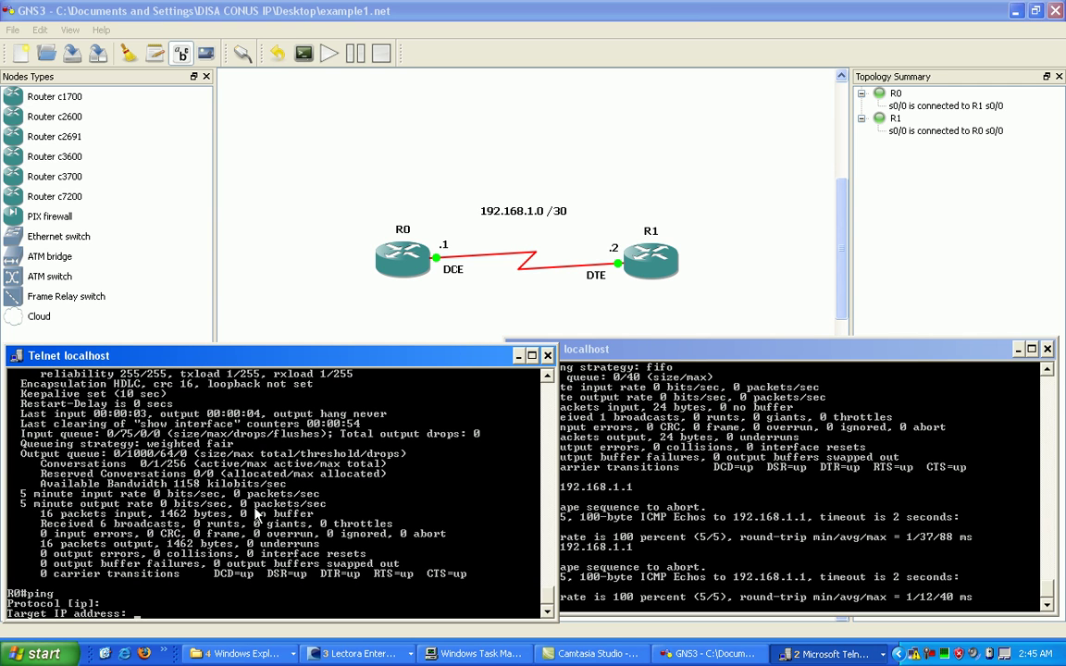
{"action": "type", "text": "192.168.1.2"}
{"action": "key", "text": "Return"}
{"action": "type", "text": "500"}
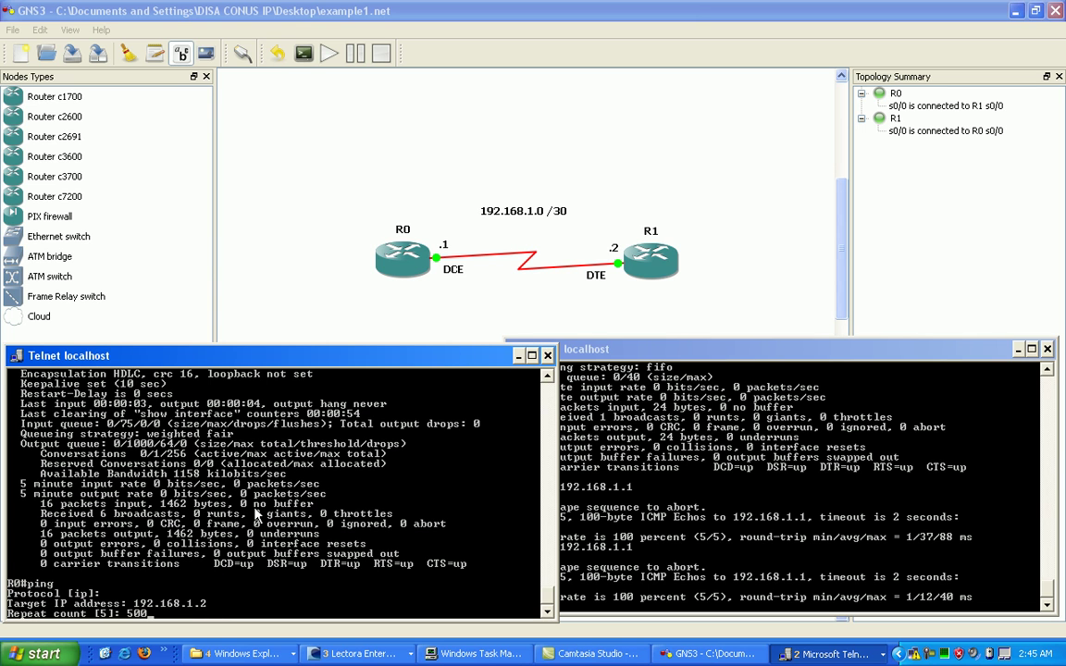
{"action": "key", "text": "Return"}
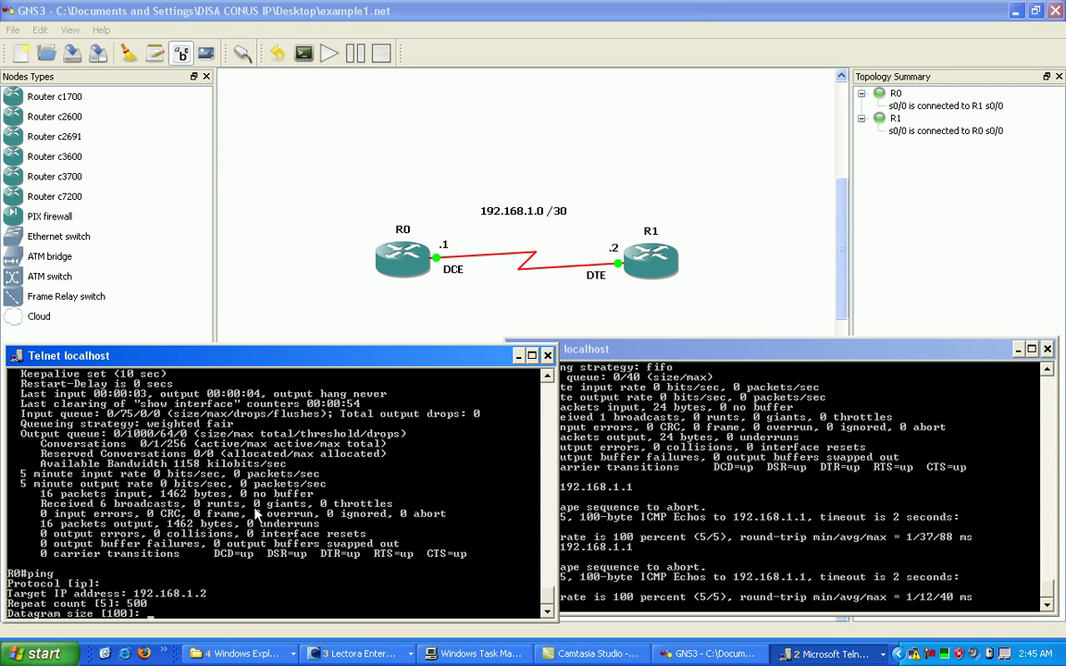
{"action": "key", "text": "Return"}
{"action": "key", "text": "Return"}
{"action": "key", "text": "Return"}
{"action": "key", "text": "Return"}
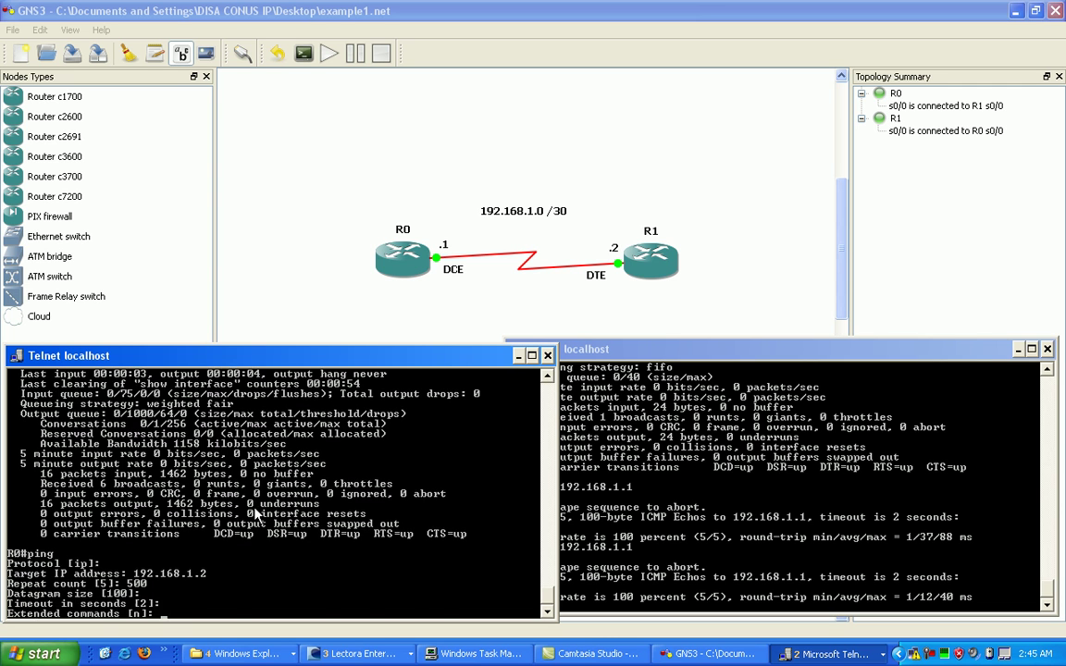
Step: Run show int s0/0 on R1 repeatedly to watch its packet counters climb
{"action": "left_click", "coordinate": [706, 466]}
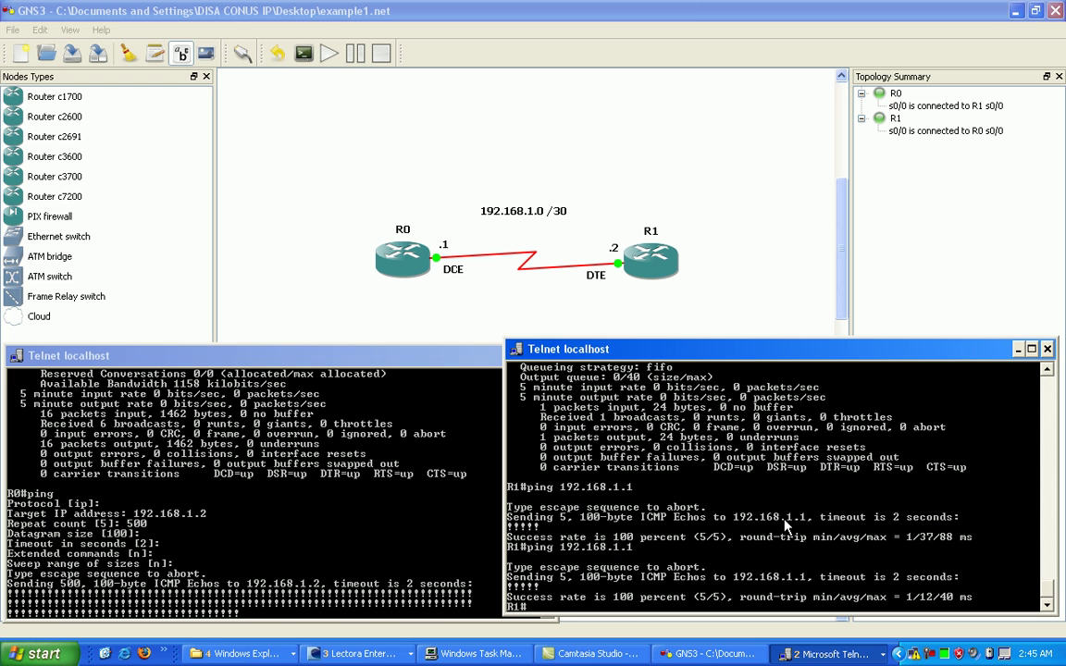
{"action": "type", "text": "show int s0/0"}
{"action": "key", "text": "Return"}
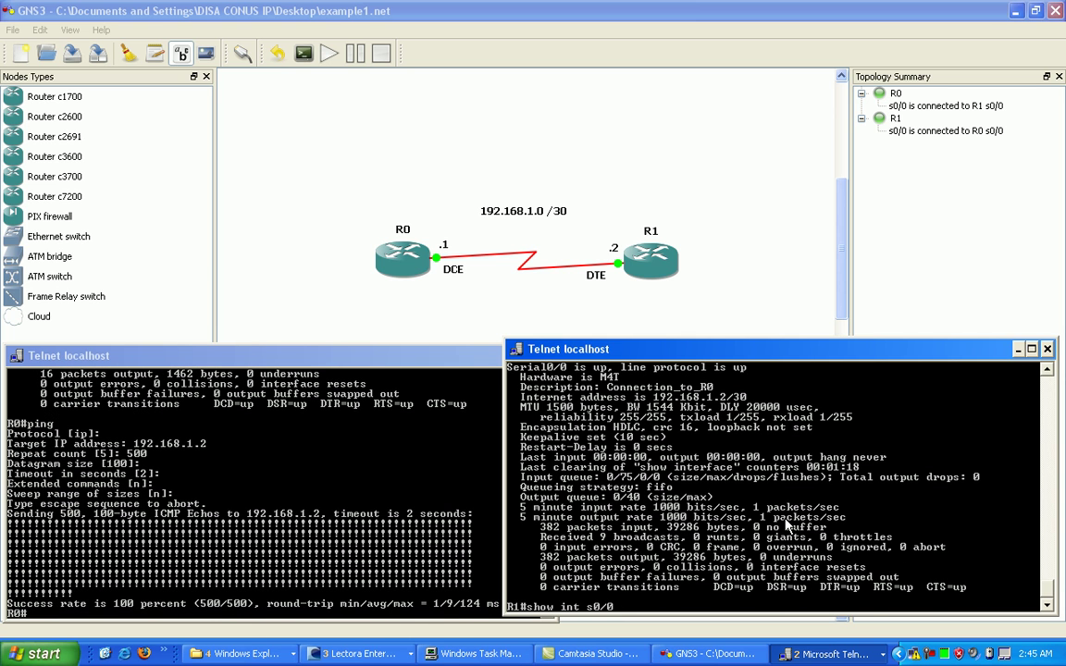
{"action": "key", "text": "Up"}
{"action": "key", "text": "Return"}
{"action": "key", "text": "Up"}
{"action": "key", "text": "Return"}
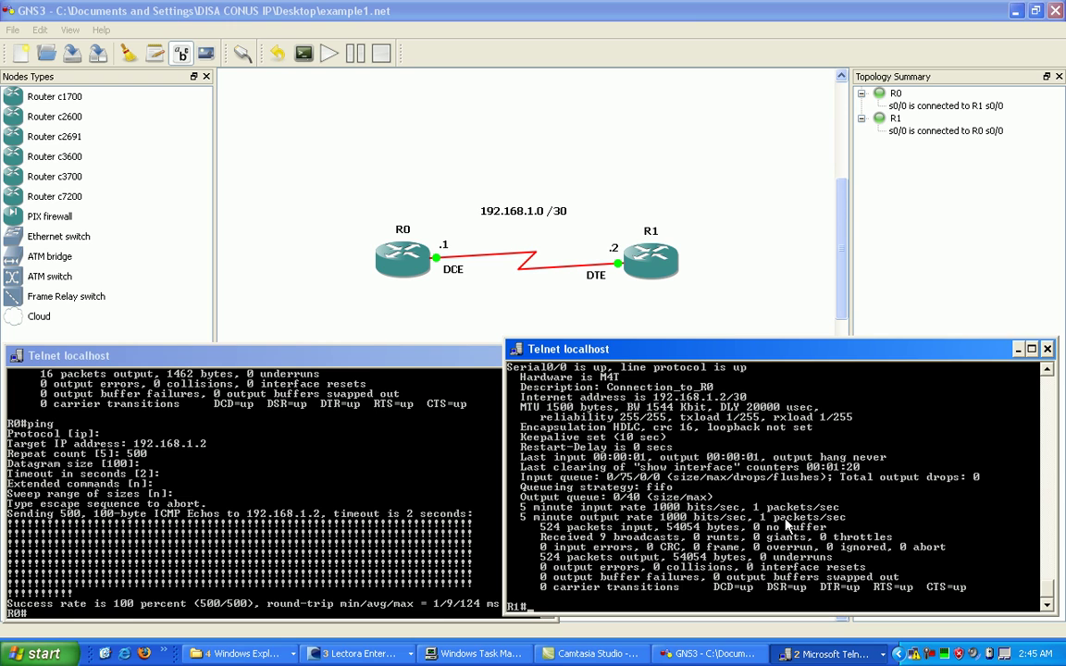
Step: Run show int s0/0 twice on R0 to confirm its Serial0/0 counters reach 525 packets
{"action": "left_click", "coordinate": [202, 507]}
{"action": "type", "text": "500"}
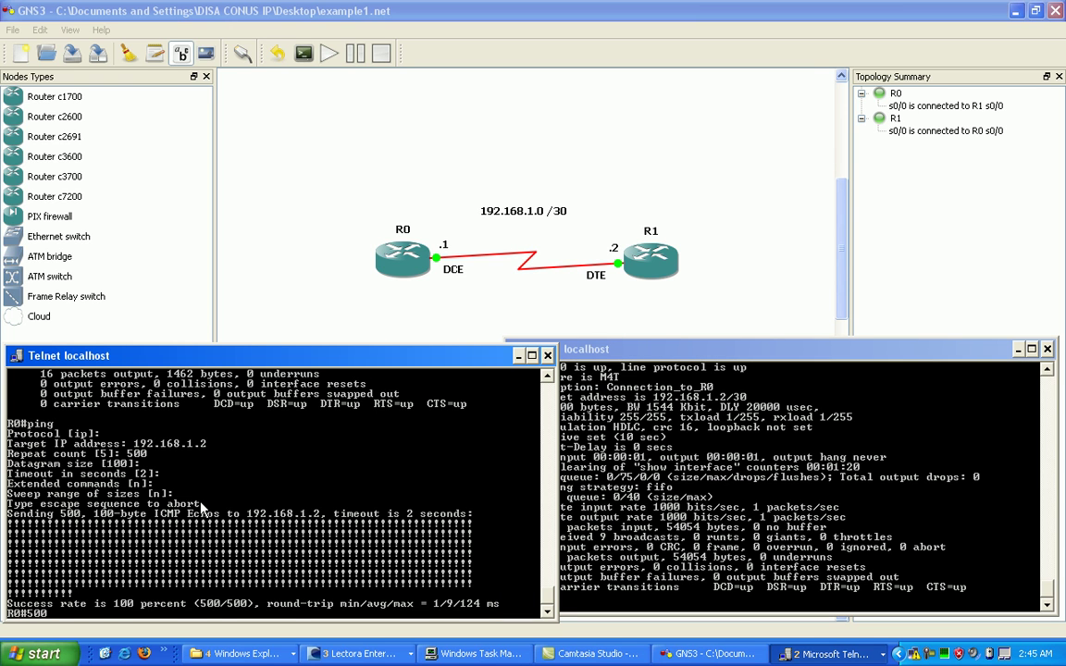
{"action": "key", "text": "BackSpace"}
{"action": "key", "text": "BackSpace"}
{"action": "key", "text": "BackSpace"}
{"action": "type", "text": "show int s0/0"}
{"action": "key", "text": "Return"}
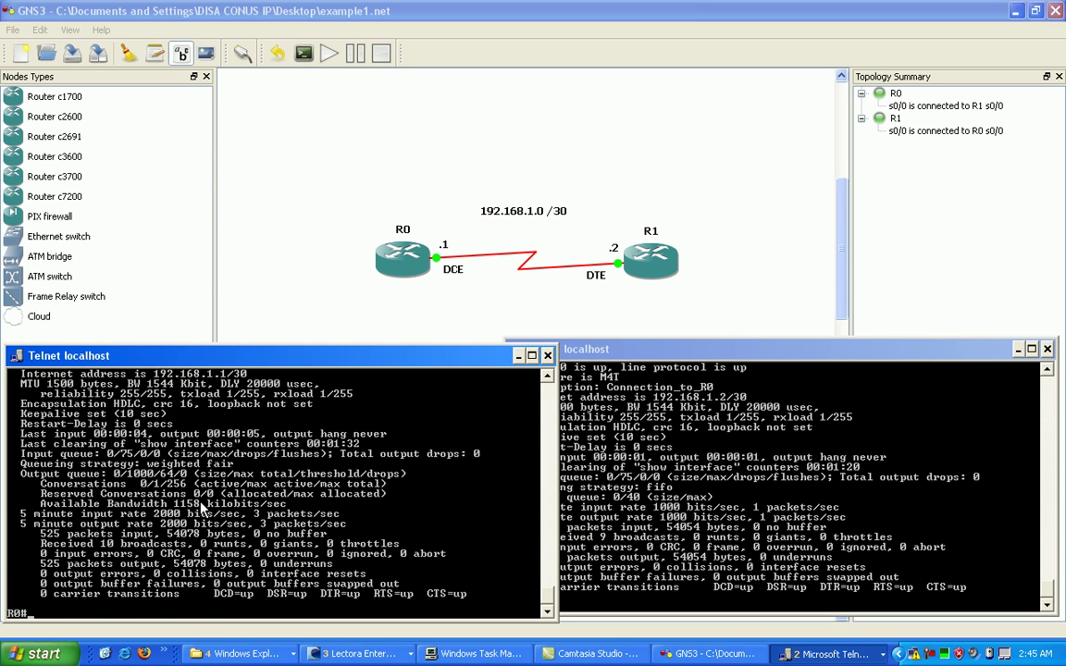
{"action": "key", "text": "Up"}
{"action": "key", "text": "Return"}
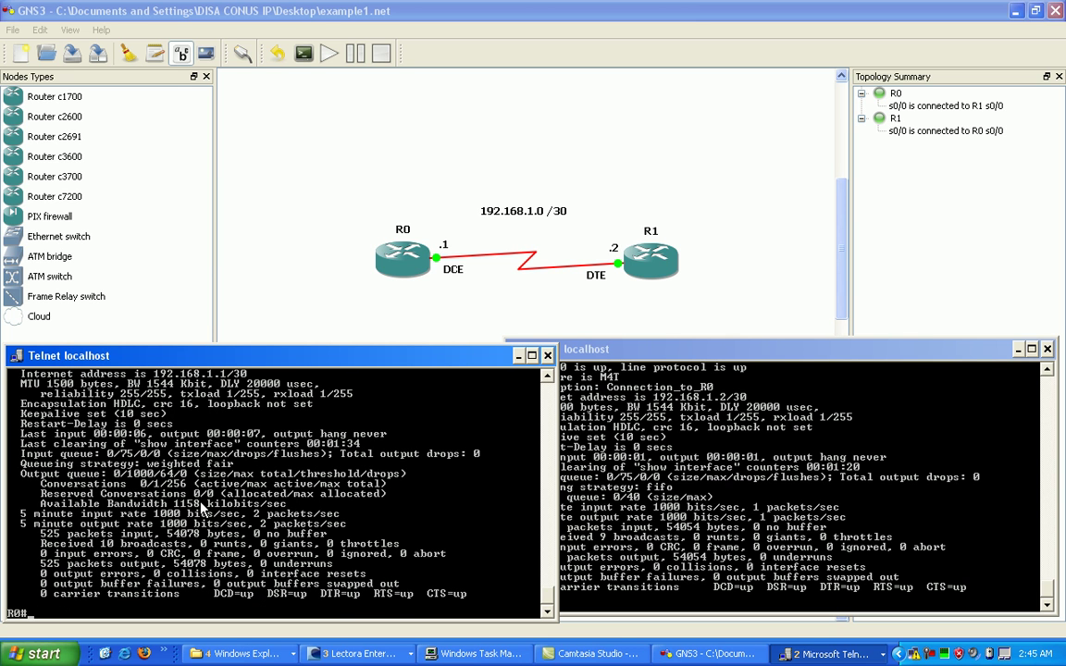